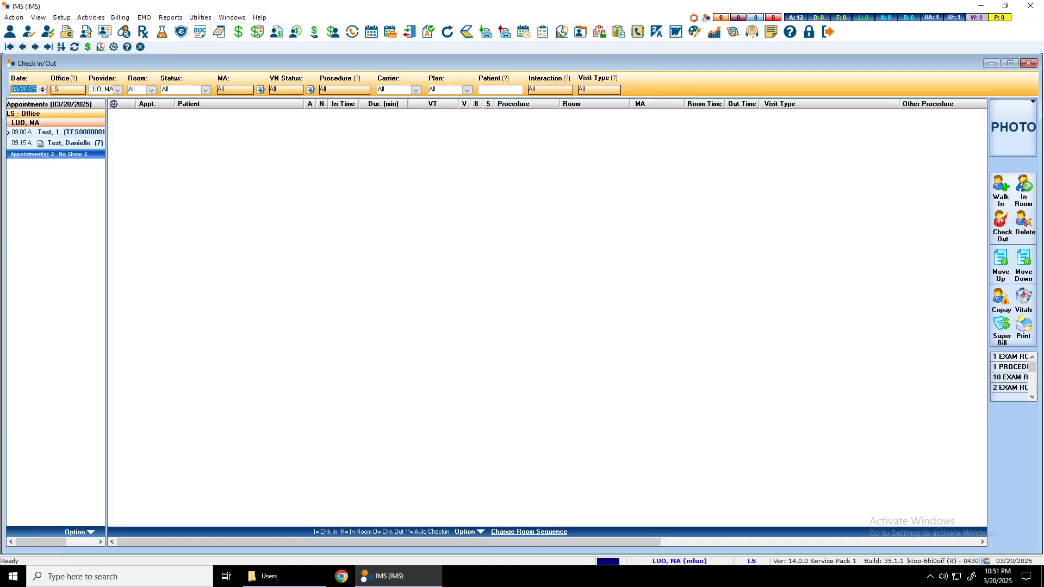
- Check in the patient with the 09:00 AM appointment and add a visit note for the check-in entry
{"action": "double_click", "coordinate": [62, 133]}
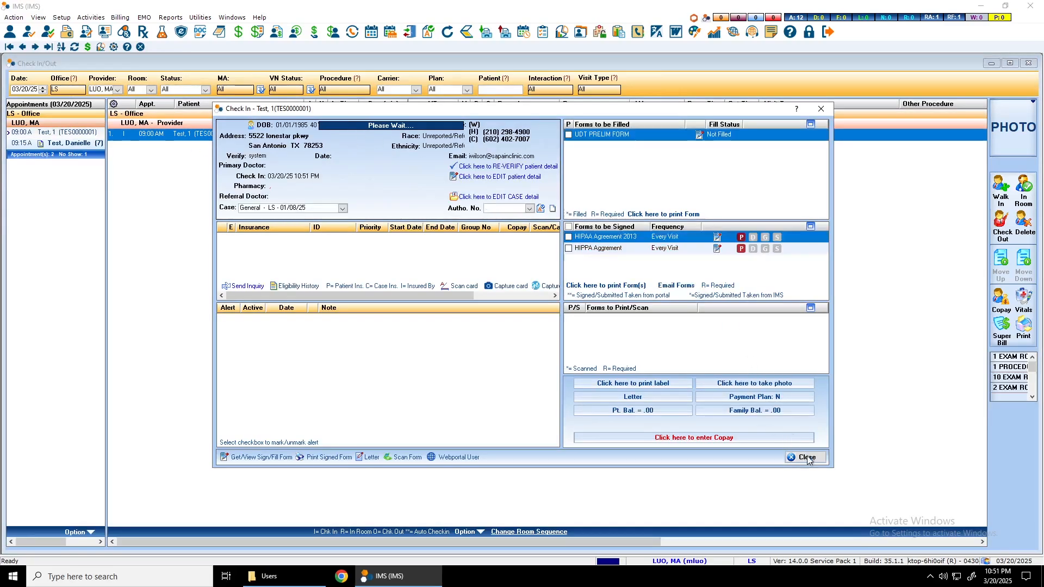
{"action": "left_click", "coordinate": [807, 458]}
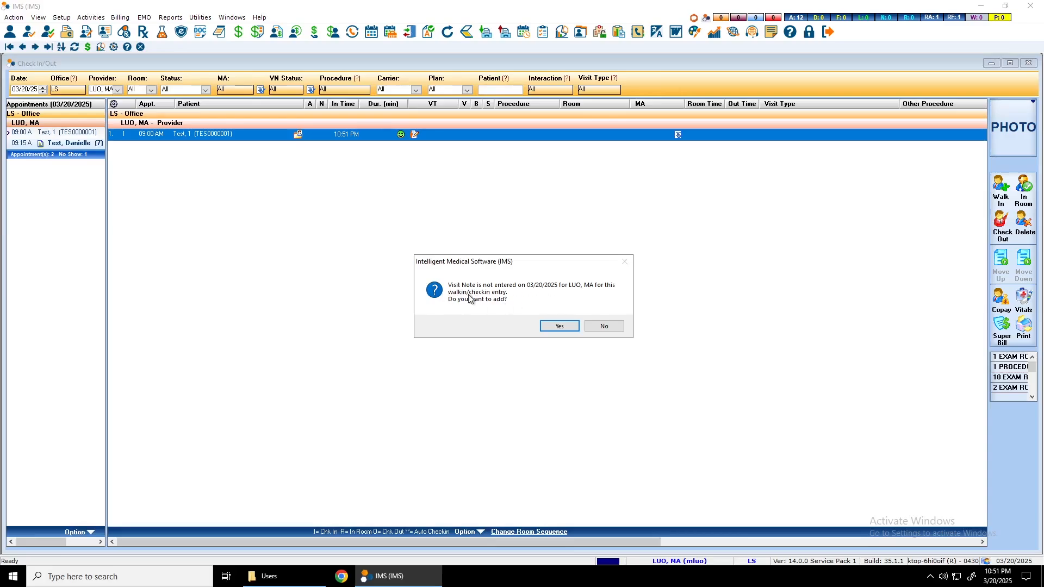
{"action": "left_click", "coordinate": [562, 328]}
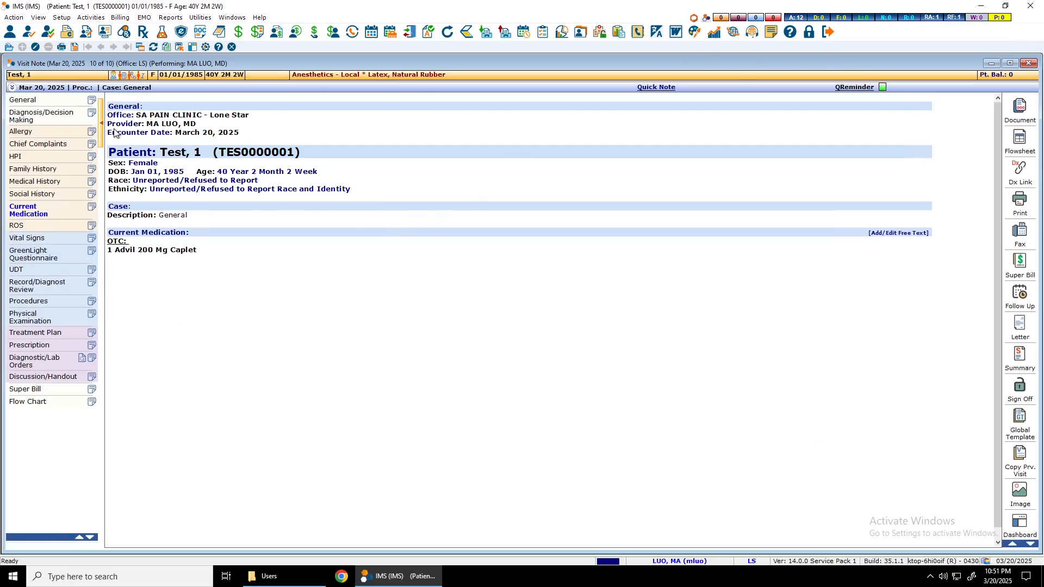
- Copy the provider's "Procedure lumbar TFESI B/L L4/L5 L5/S1" template into the visit note with all sections included
{"action": "left_click", "coordinate": [180, 48]}
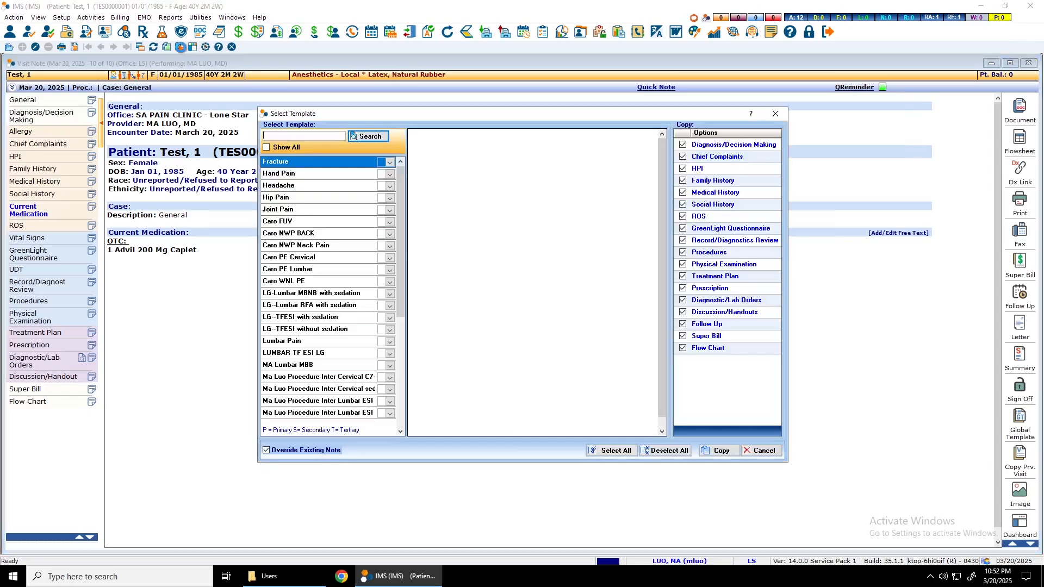
{"action": "left_click_drag", "start_coordinate": [401, 291], "coordinate": [396, 389]}
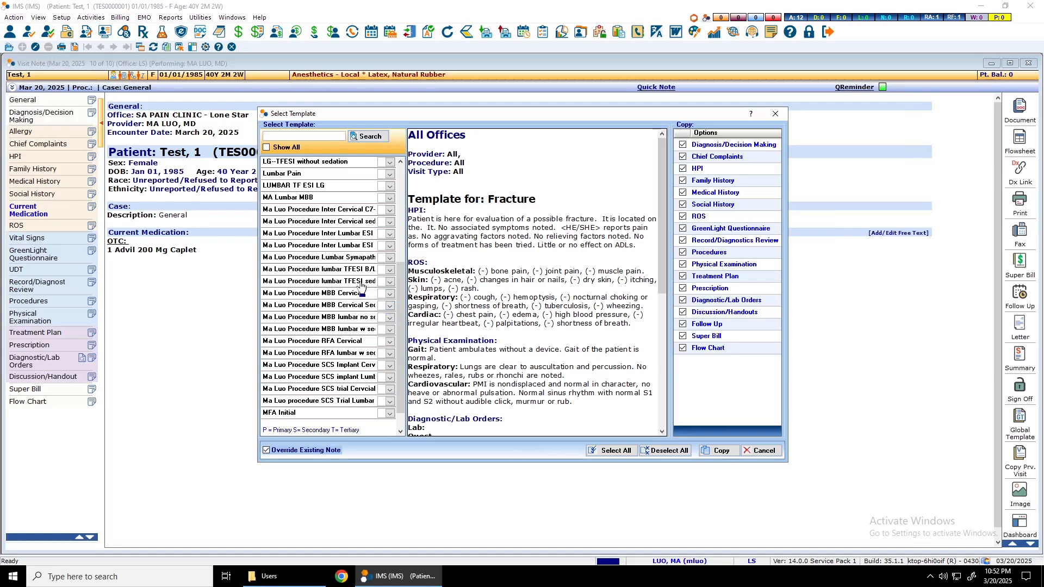
{"action": "left_click", "coordinate": [335, 270]}
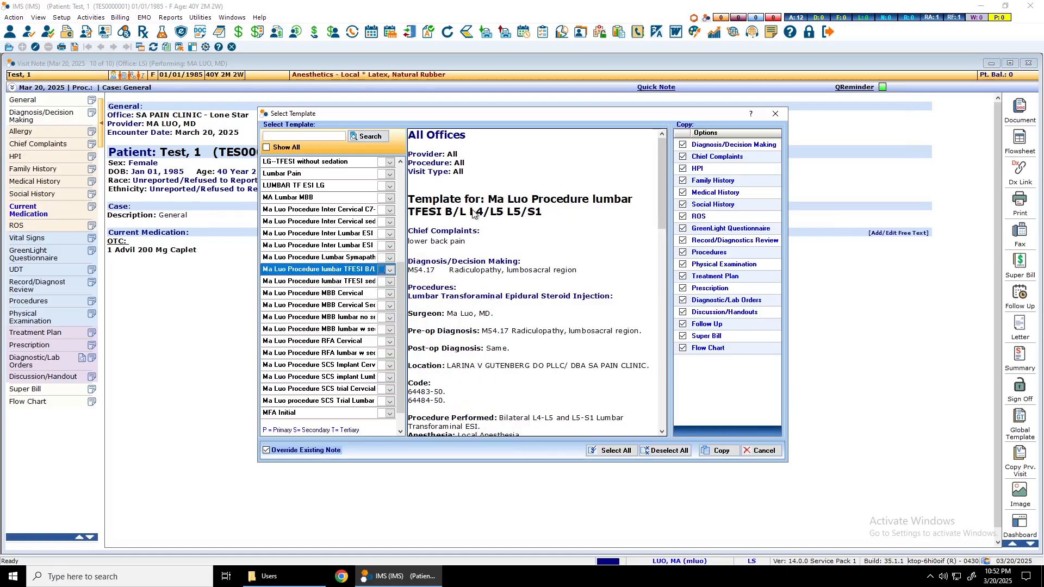
{"action": "left_click", "coordinate": [709, 452]}
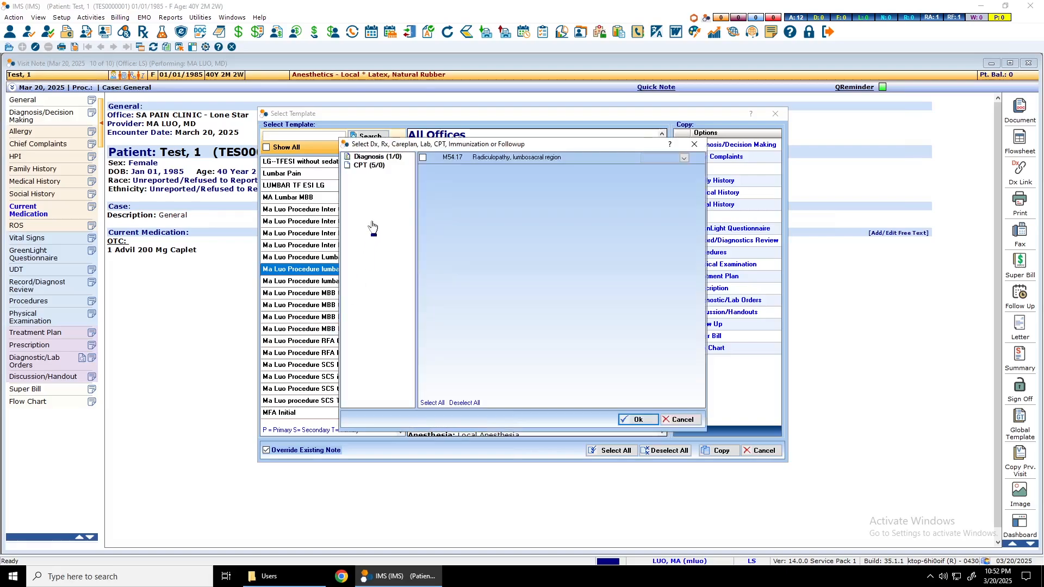
- Include diagnosis M54.17 as Primary and all the template's CPT codes in the visit note
{"action": "left_click", "coordinate": [423, 158]}
{"action": "left_click", "coordinate": [683, 159]}
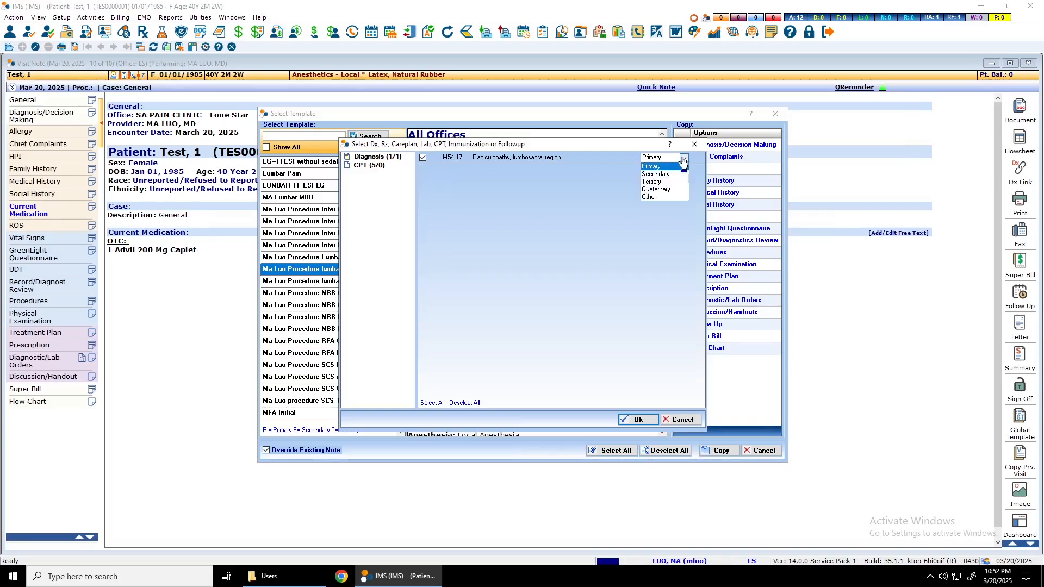
{"action": "left_click", "coordinate": [683, 167]}
{"action": "left_click", "coordinate": [370, 166]}
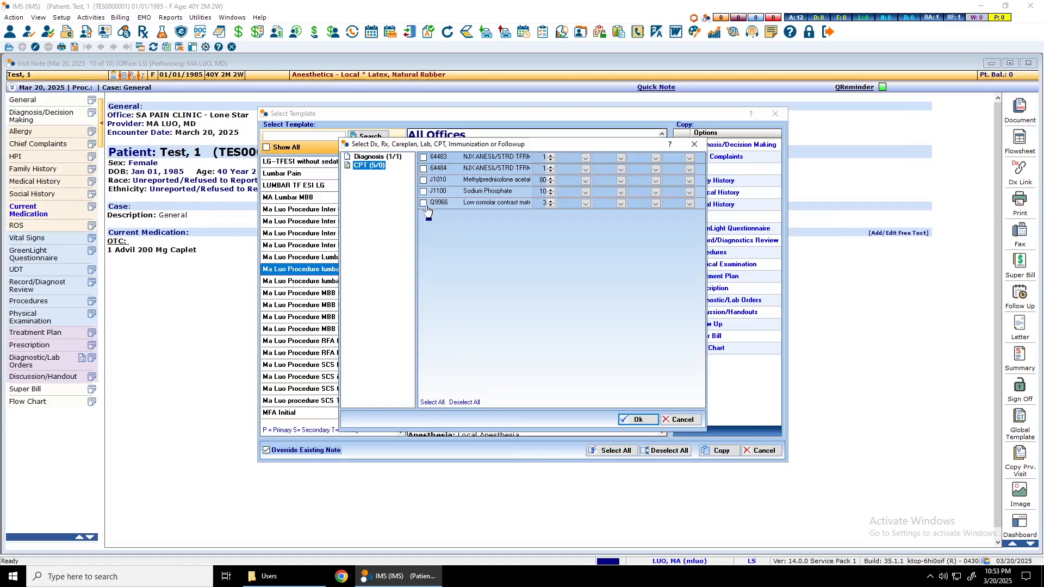
{"action": "left_click", "coordinate": [432, 402]}
{"action": "left_click", "coordinate": [640, 420]}
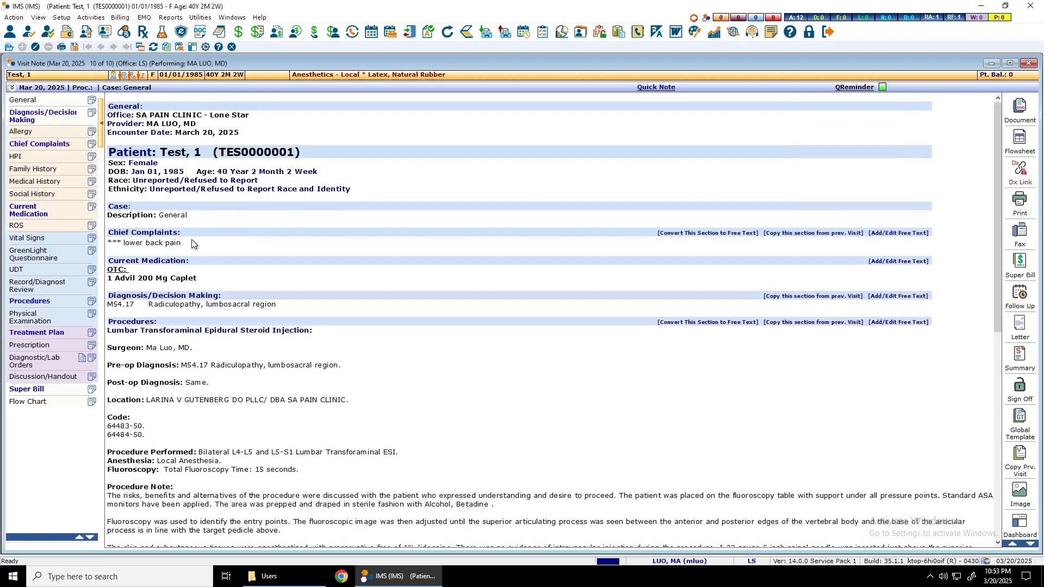
- Review the visit note's templated content, including the diagnosis, procedure codes, procedure note and treatment plan
{"action": "scroll", "coordinate": [191, 400], "scroll_direction": "down", "scroll_amount": 10}
{"action": "scroll", "coordinate": [191, 397], "scroll_direction": "up", "scroll_amount": 7}
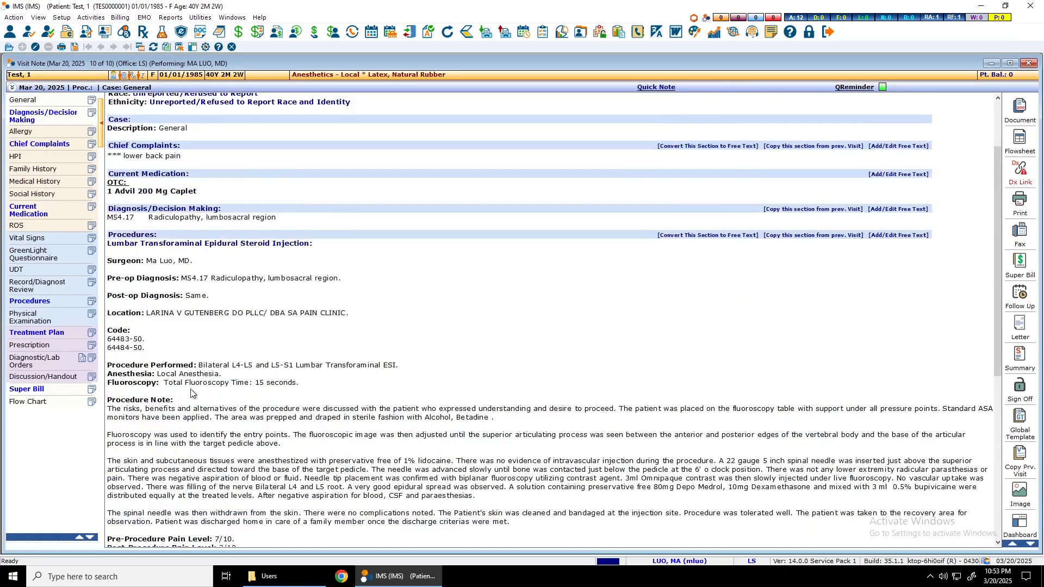
{"action": "scroll", "coordinate": [144, 208], "scroll_direction": "up", "scroll_amount": 2}
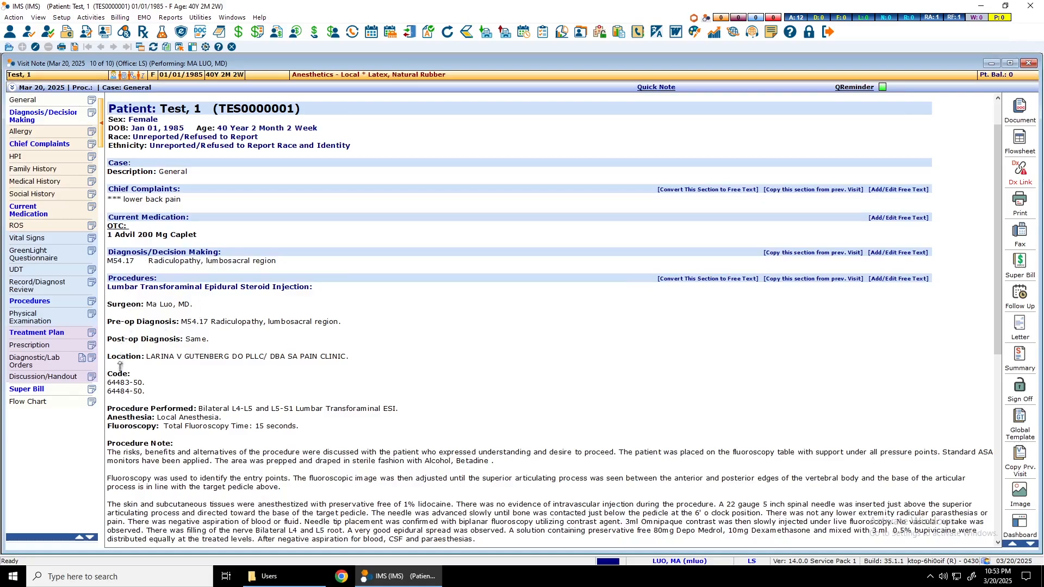
{"action": "scroll", "coordinate": [119, 397], "scroll_direction": "down", "scroll_amount": 2}
{"action": "scroll", "coordinate": [119, 397], "scroll_direction": "down", "scroll_amount": 2}
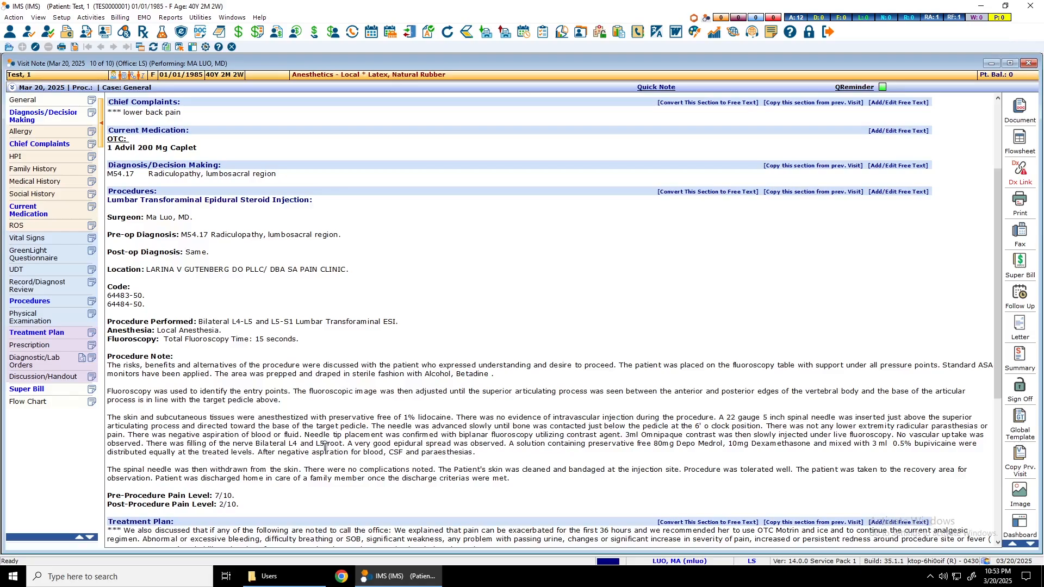
- Open the Lumbar Transforaminal Epidural Steroid Injection details and examine the Code options for the 1st and additional levels
{"action": "left_click", "coordinate": [68, 303]}
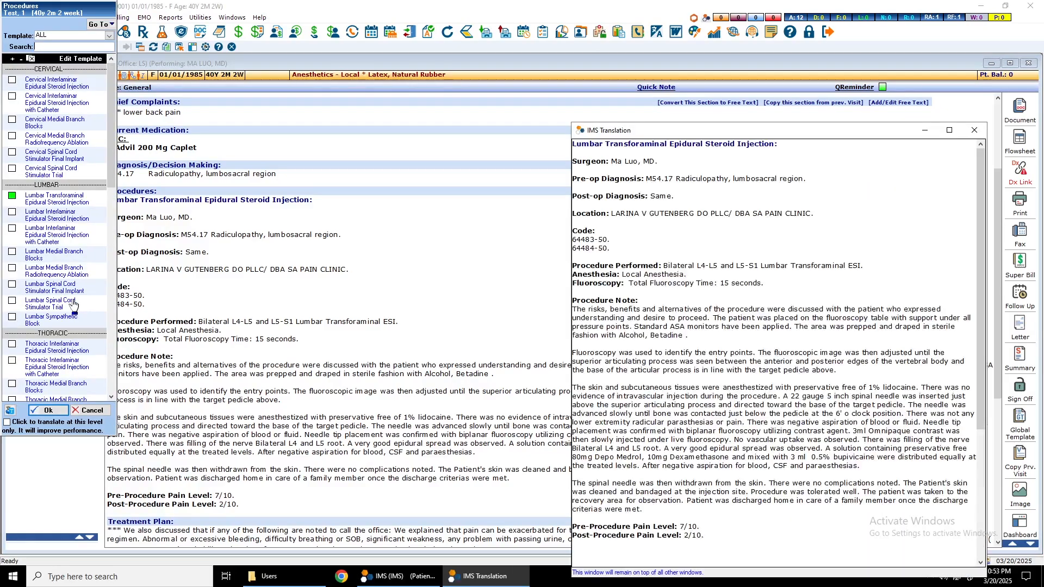
{"action": "left_click", "coordinate": [54, 201]}
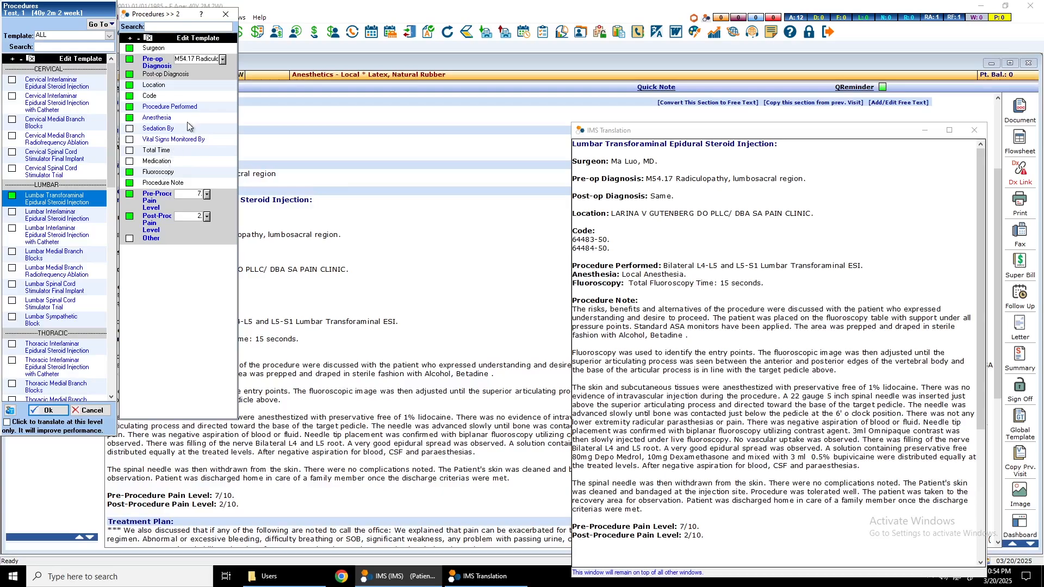
{"action": "left_click", "coordinate": [184, 94]}
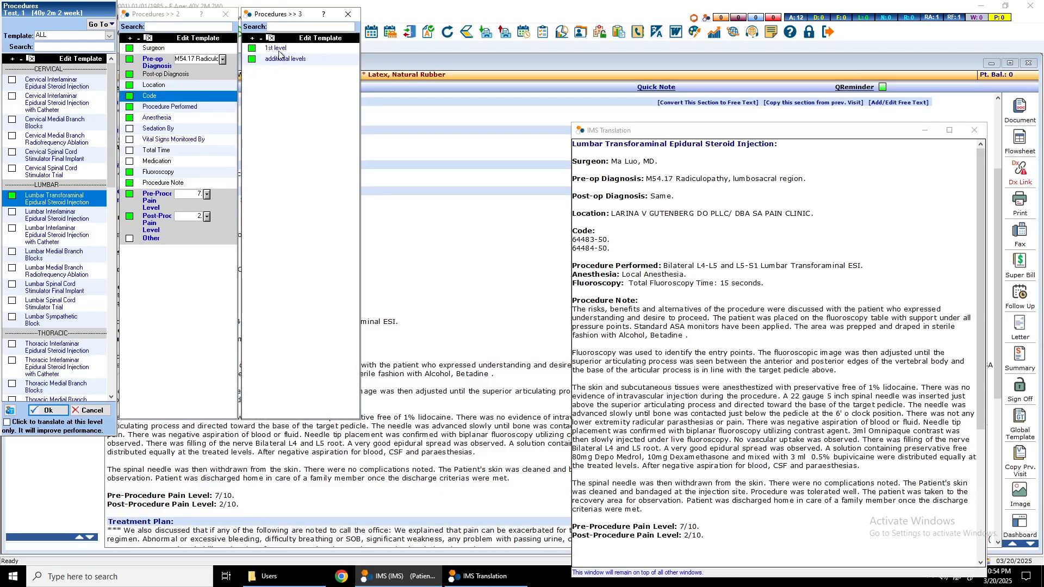
{"action": "left_click", "coordinate": [281, 52]}
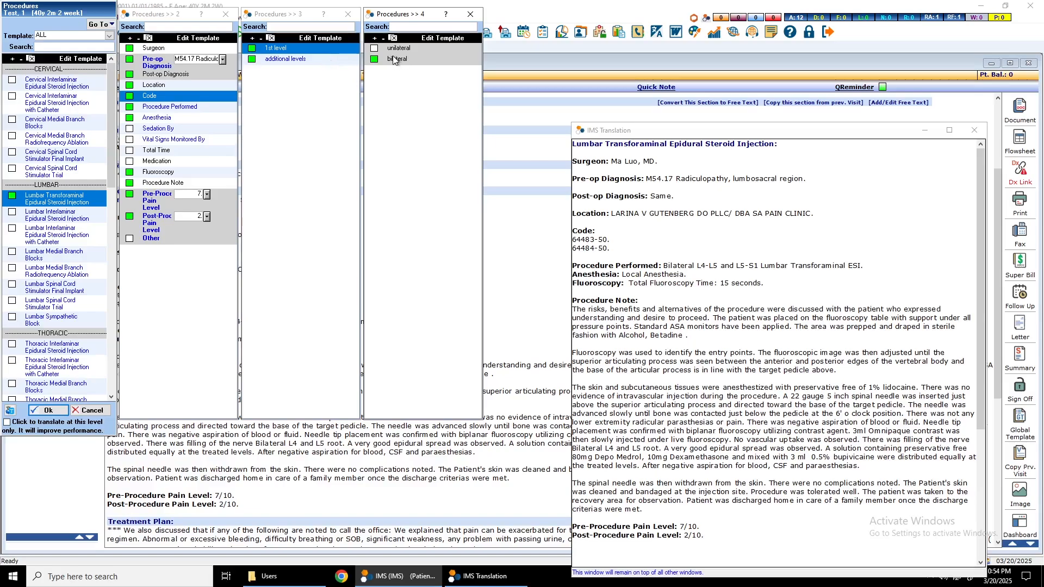
{"action": "left_click", "coordinate": [318, 59]}
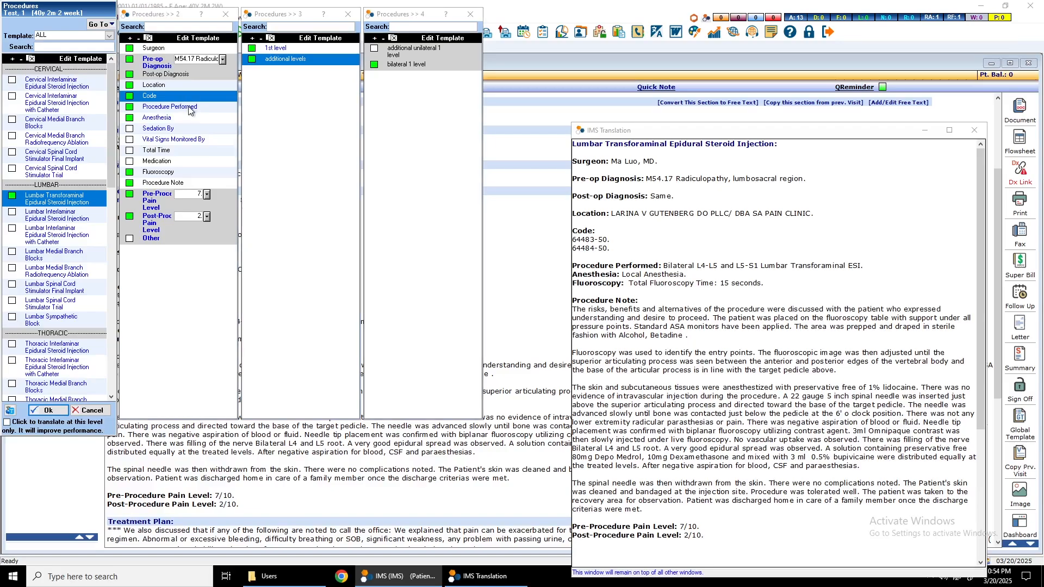
- Change the bilateral Procedure Performed levels by adding L3-L4 and removing L5-S1
{"action": "left_click", "coordinate": [186, 106]}
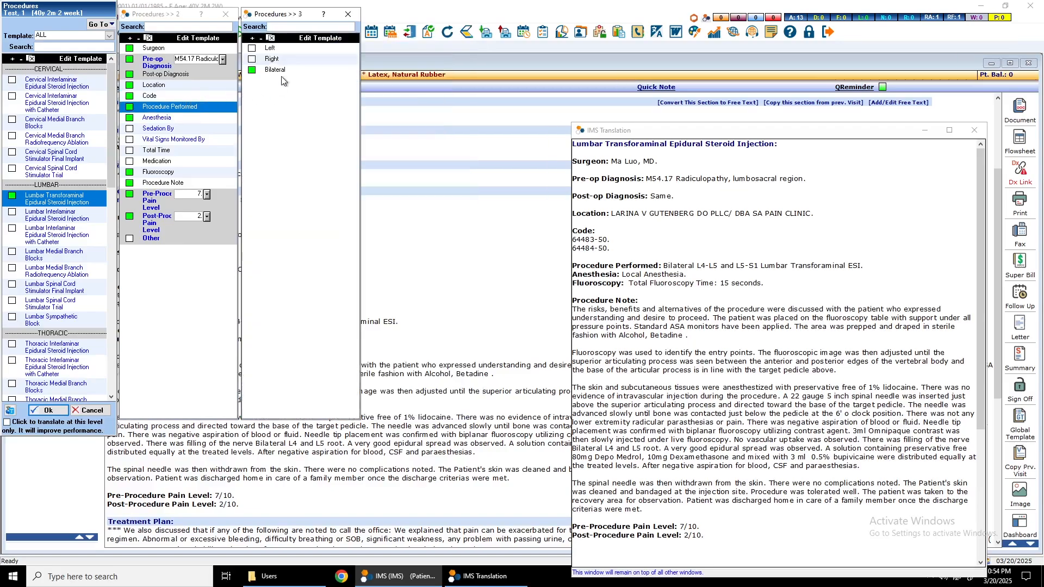
{"action": "left_click", "coordinate": [290, 70]}
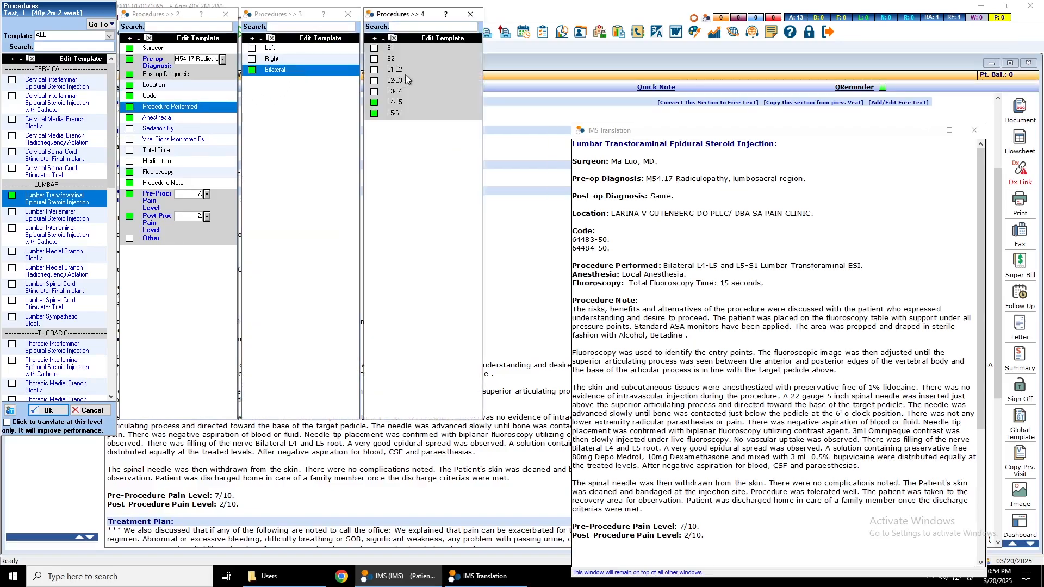
{"action": "left_click", "coordinate": [374, 93]}
{"action": "left_click", "coordinate": [374, 113]}
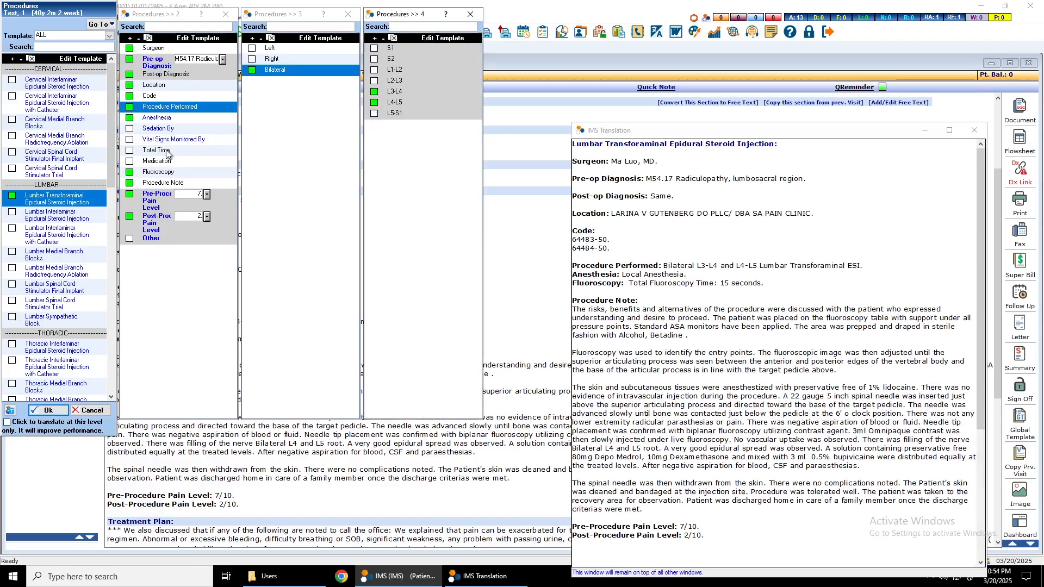
- Set the procedure's anesthesia to Local with IV sedation in place of Local Anesthesia
{"action": "left_click", "coordinate": [166, 119]}
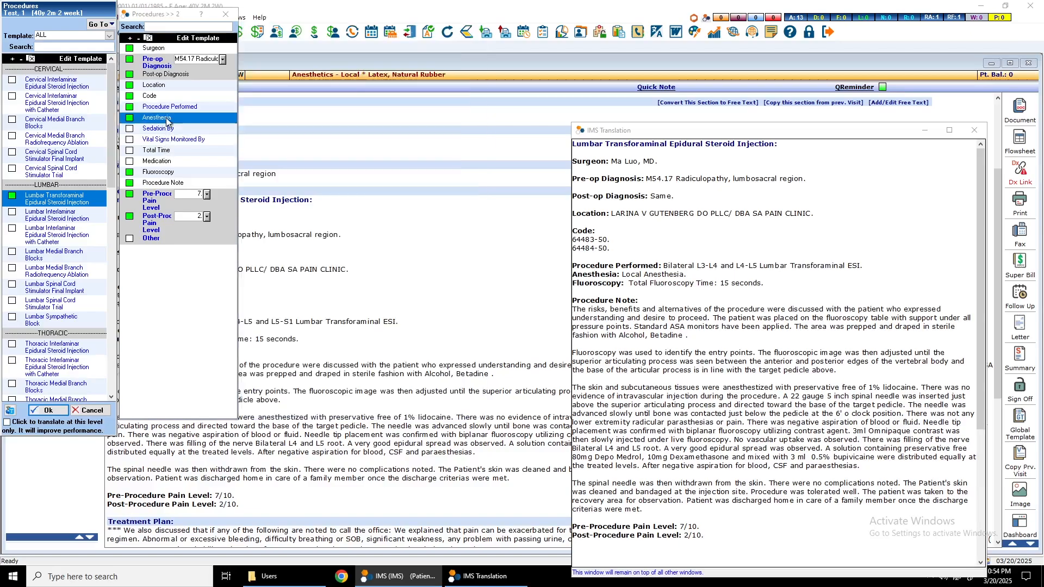
{"action": "right_click", "coordinate": [266, 97]}
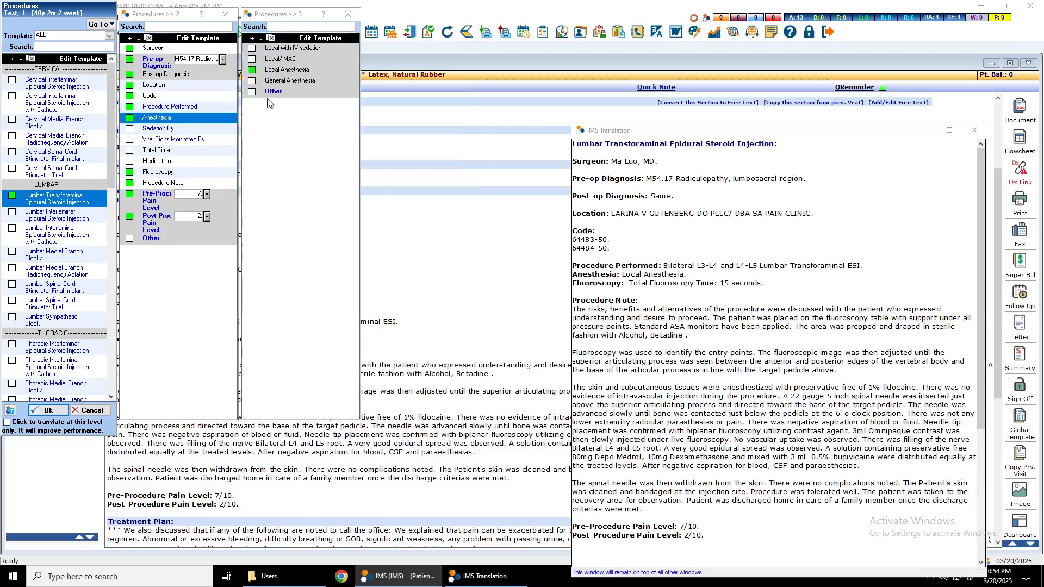
{"action": "left_click", "coordinate": [163, 118]}
{"action": "left_click", "coordinate": [251, 70]}
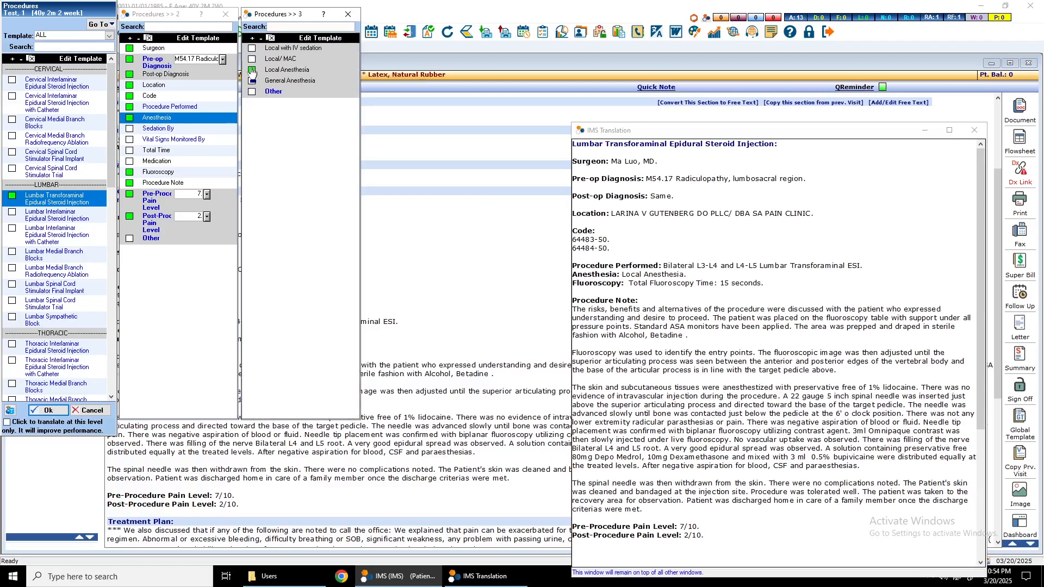
{"action": "left_click", "coordinate": [252, 48]}
{"action": "left_click", "coordinate": [252, 70]}
- Record the surgeon under Sedation By and Vital Signs Monitored By, adding the medical assistant's name as another monitor
{"action": "left_click", "coordinate": [167, 130]}
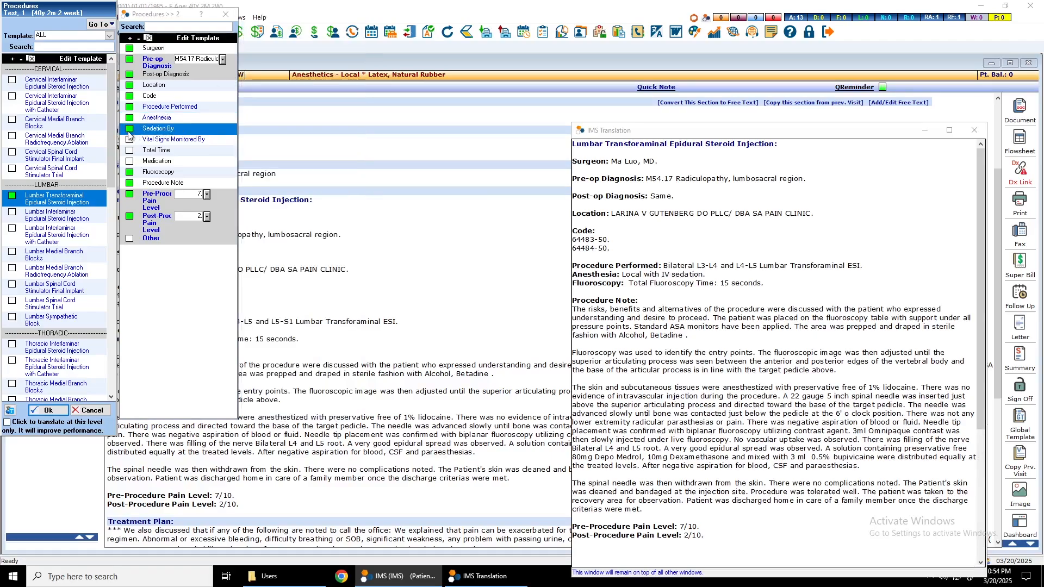
{"action": "left_click", "coordinate": [170, 139]}
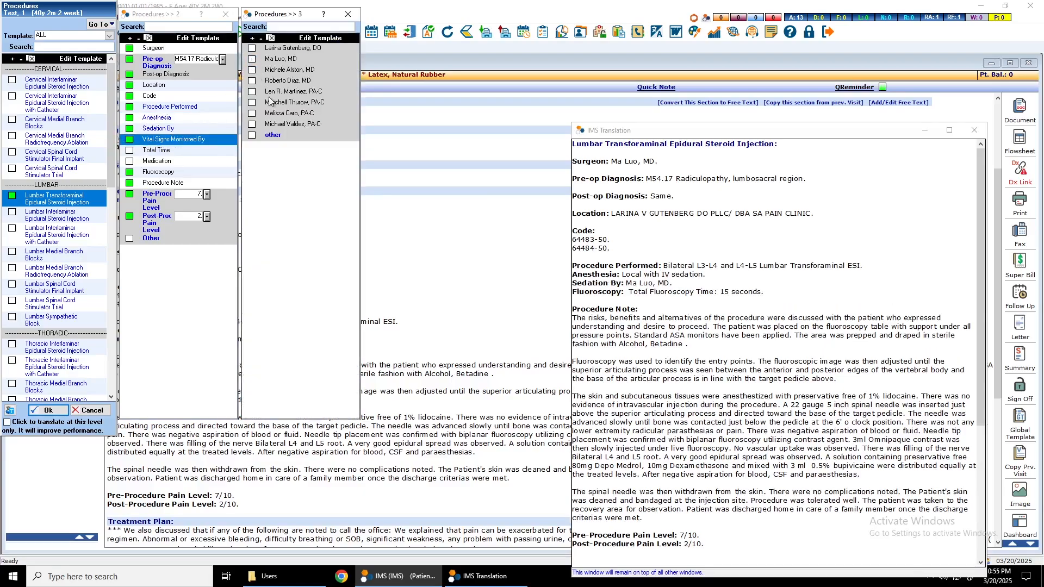
{"action": "left_click", "coordinate": [252, 59]}
{"action": "left_click", "coordinate": [252, 136]}
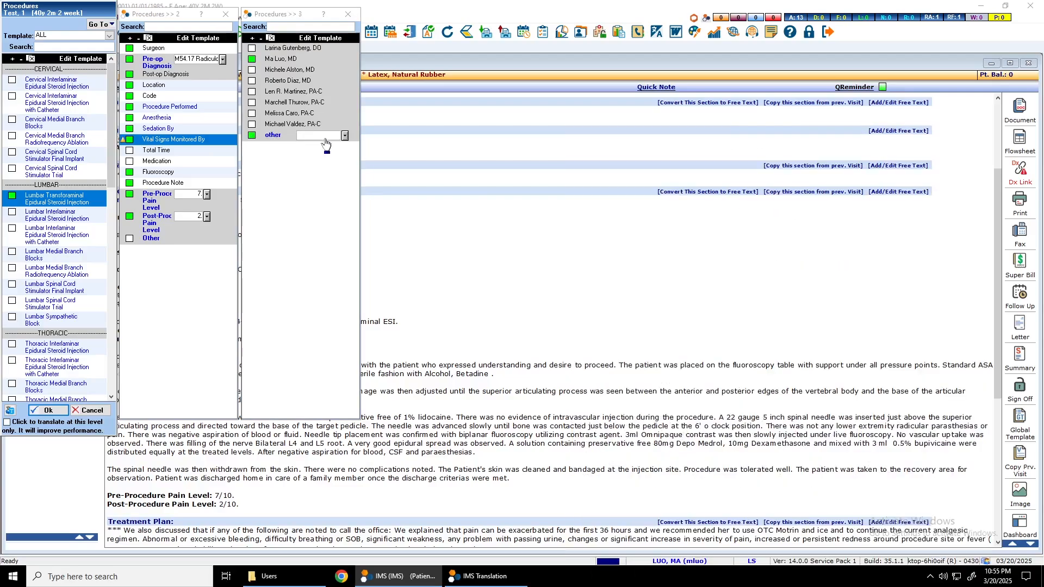
{"action": "left_click", "coordinate": [324, 137]}
{"action": "type", "text": "MA Anon"}
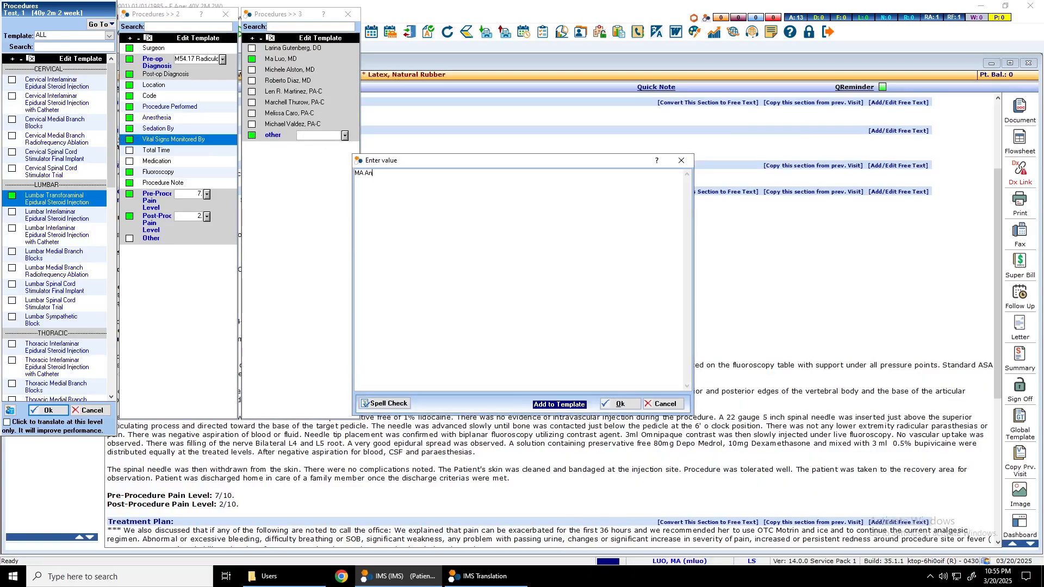
{"action": "left_click", "coordinate": [620, 405]}
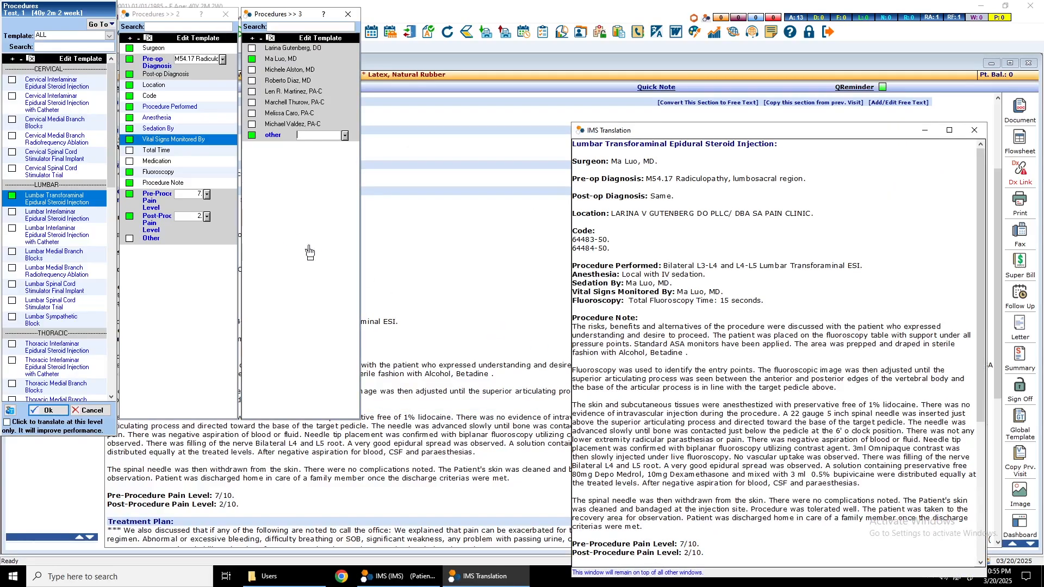
- Set the Total Time to 15 minutes with an additional 15 minutes, and the Medication to 5mg Versed
{"action": "left_click", "coordinate": [130, 152]}
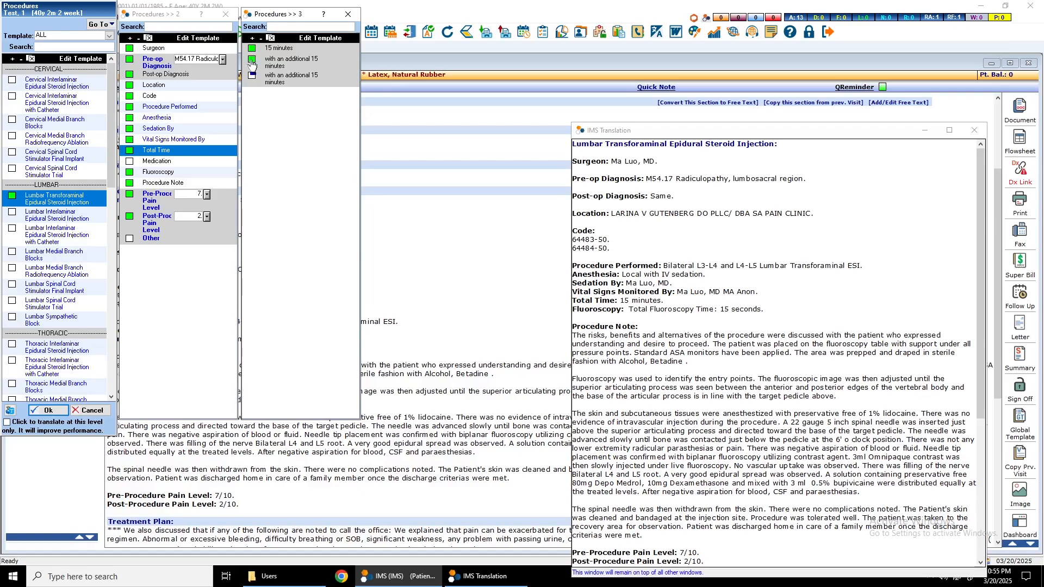
{"action": "left_click", "coordinate": [252, 59]}
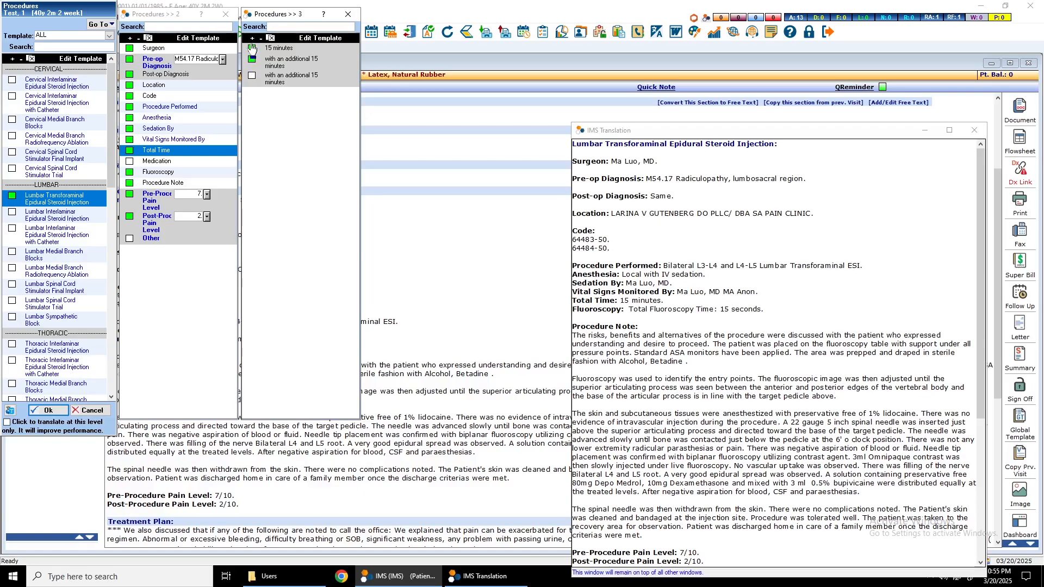
{"action": "left_click", "coordinate": [174, 160]}
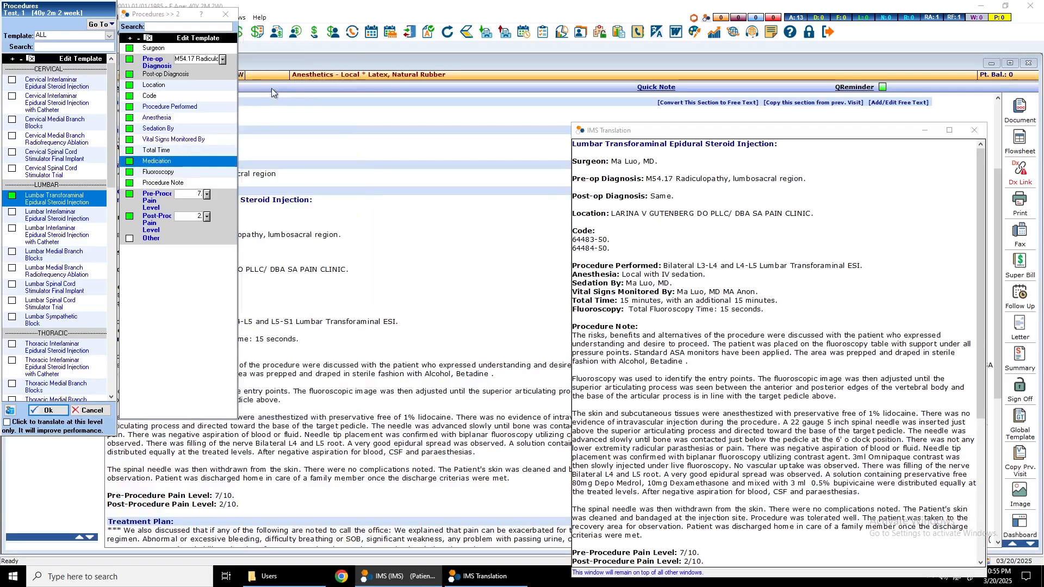
{"action": "left_click", "coordinate": [274, 48]}
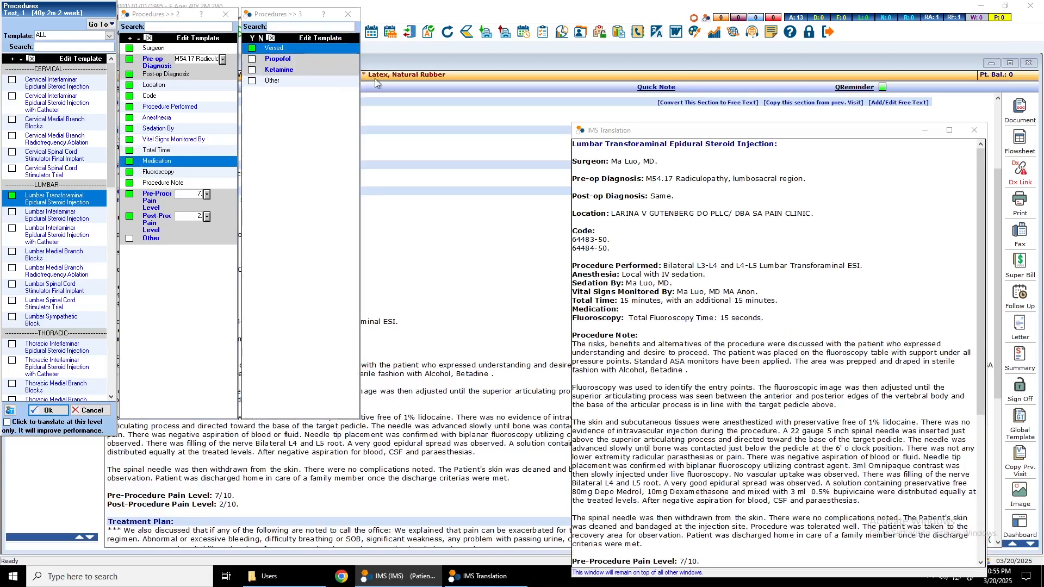
{"action": "left_click", "coordinate": [374, 81]}
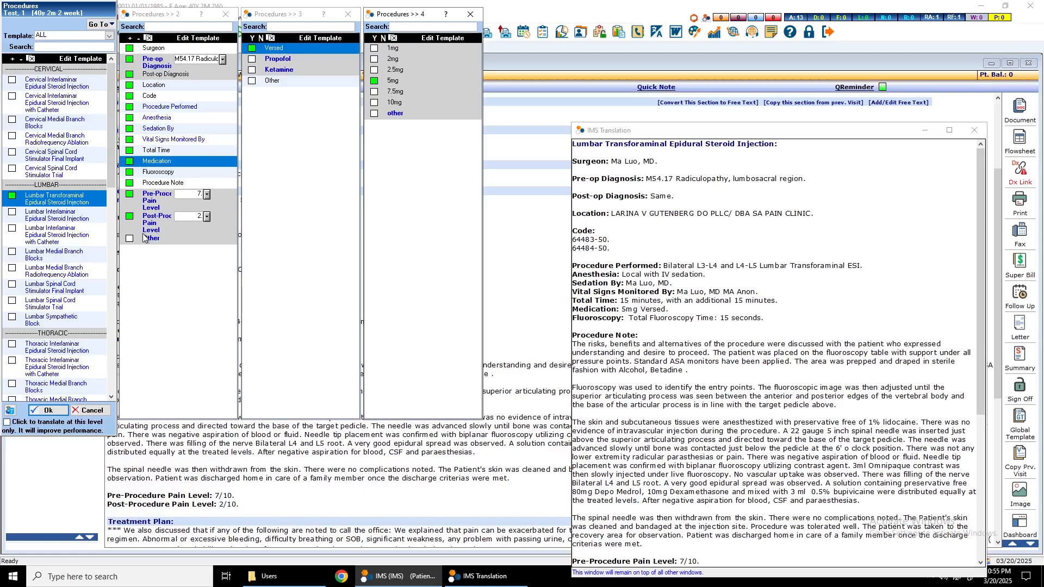
- Add "Start time 900am end time 1000am" as the procedure's Other text and apply the procedure template to the visit note
{"action": "left_click", "coordinate": [187, 238]}
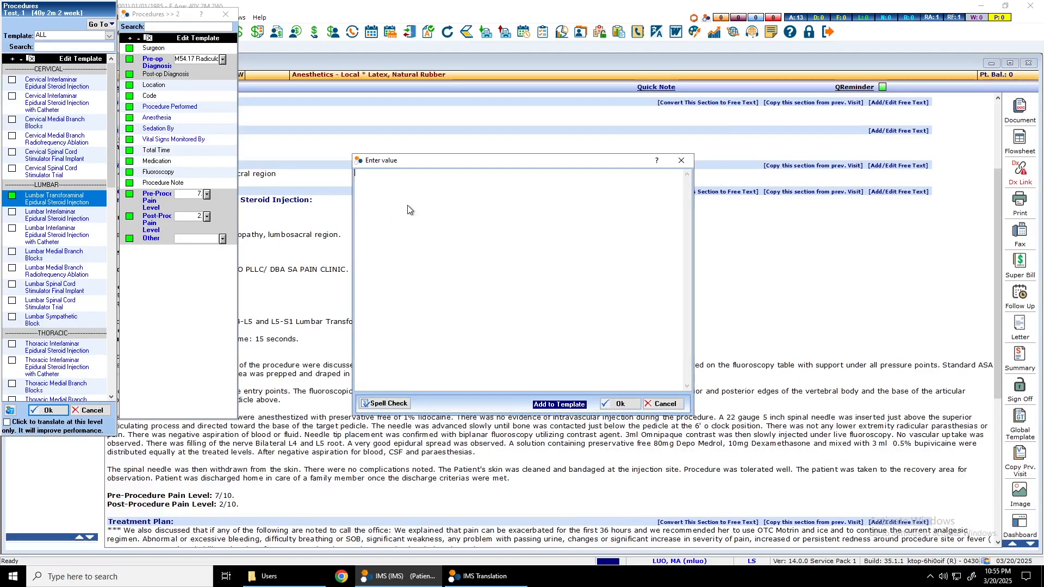
{"action": "type", "text": "Start time 900am end time 1000am"}
{"action": "left_click", "coordinate": [618, 403]}
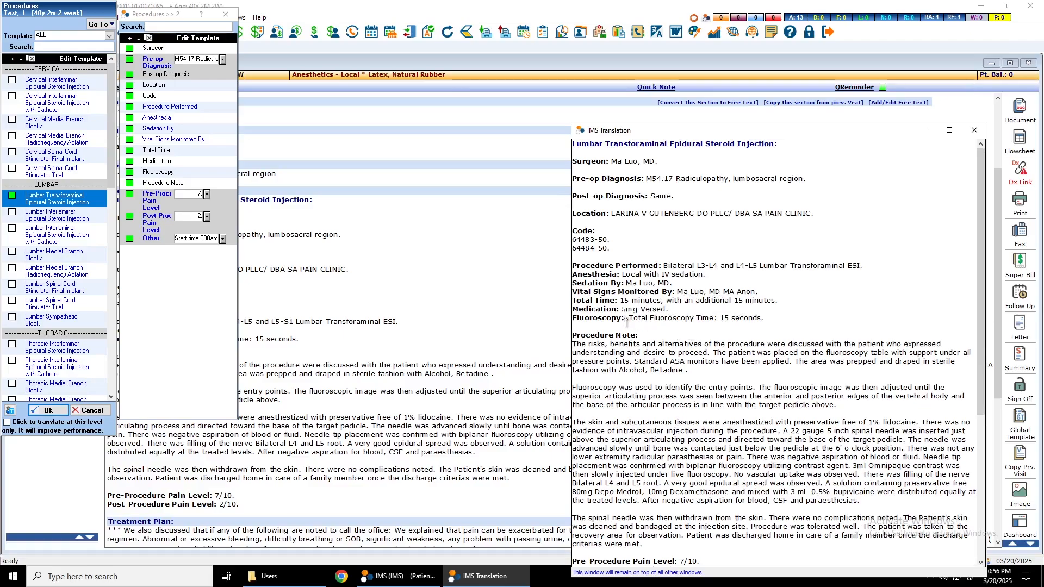
{"action": "left_click_drag", "start_coordinate": [978, 308], "coordinate": [978, 370]}
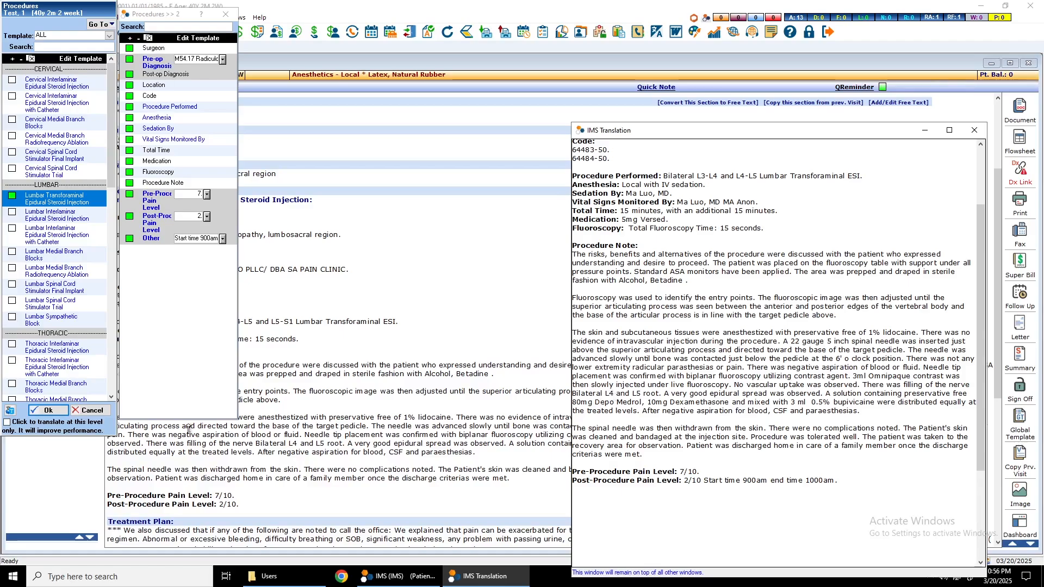
{"action": "left_click", "coordinate": [48, 410]}
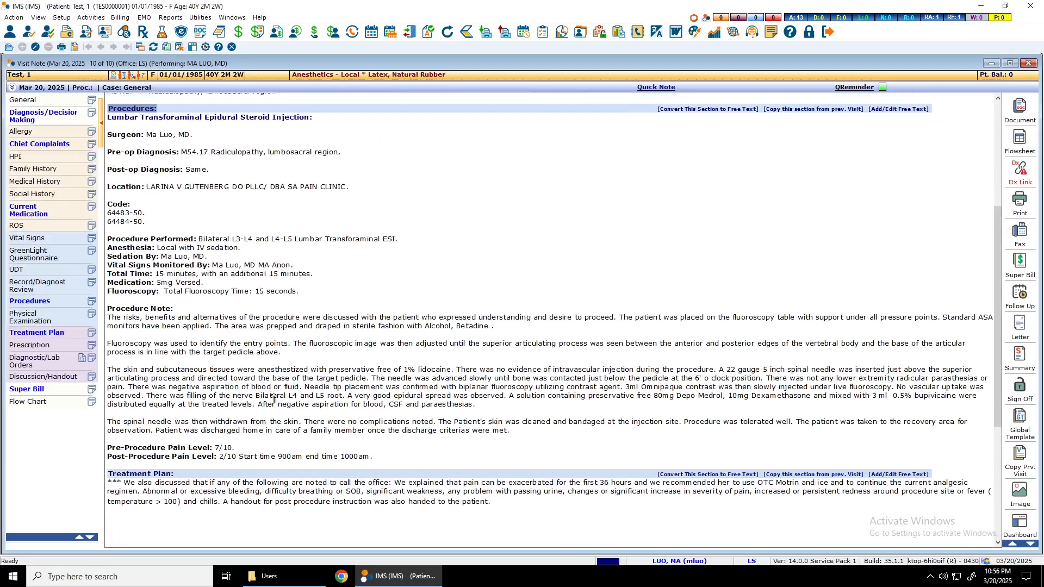
- Change the Procedure Note's bilateral Nerve Roots by adding L3 and removing L5, and apply the edit to the visit note
{"action": "left_click", "coordinate": [294, 399]}
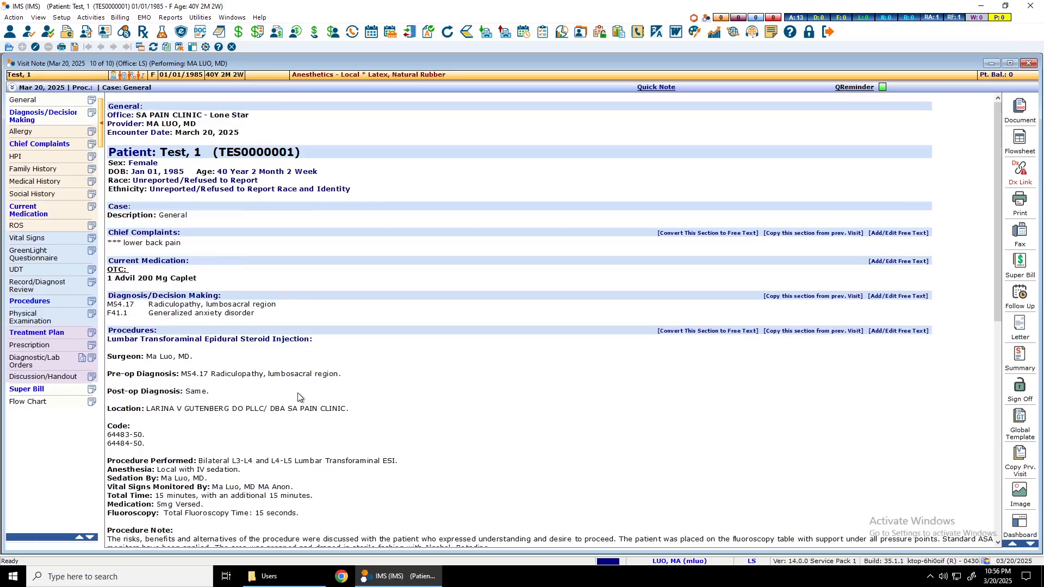
{"action": "scroll", "coordinate": [280, 423], "scroll_direction": "down", "scroll_amount": 3}
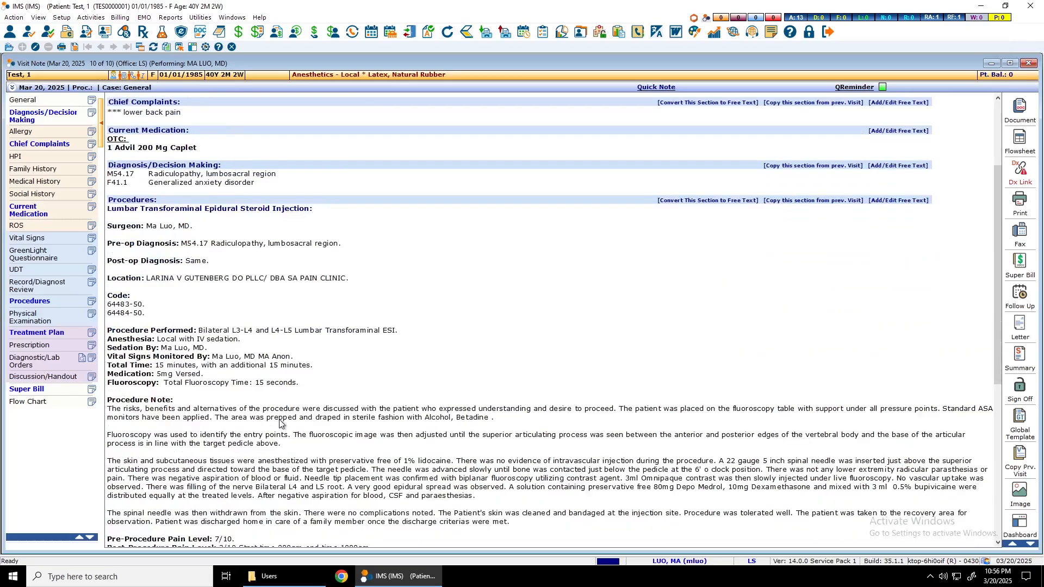
{"action": "scroll", "coordinate": [277, 425], "scroll_direction": "up", "scroll_amount": 3}
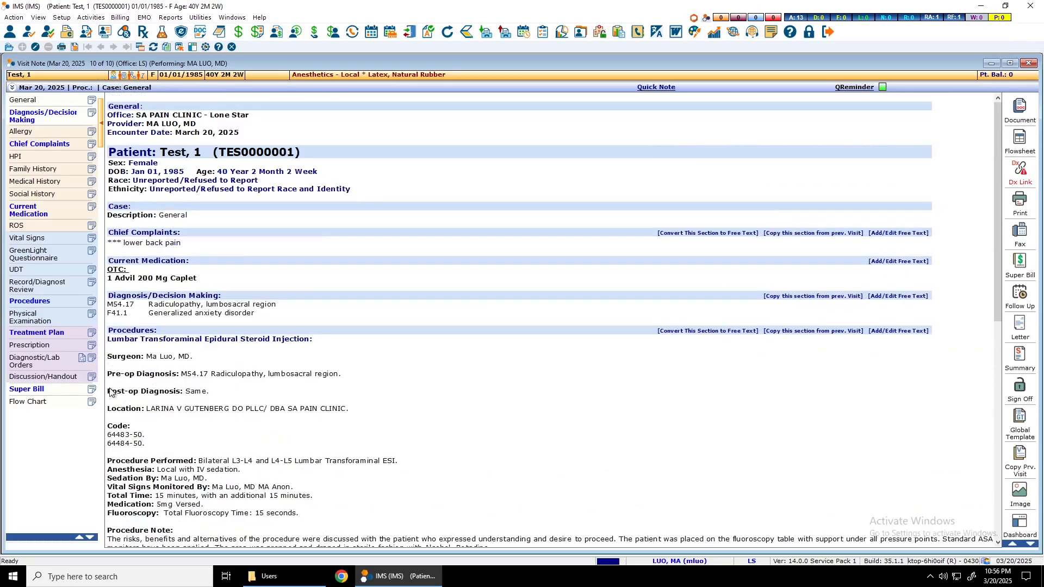
{"action": "left_click_drag", "start_coordinate": [997, 308], "coordinate": [998, 233]}
{"action": "scroll", "coordinate": [265, 522], "scroll_direction": "down", "scroll_amount": 2}
{"action": "scroll", "coordinate": [265, 521], "scroll_direction": "down", "scroll_amount": 1}
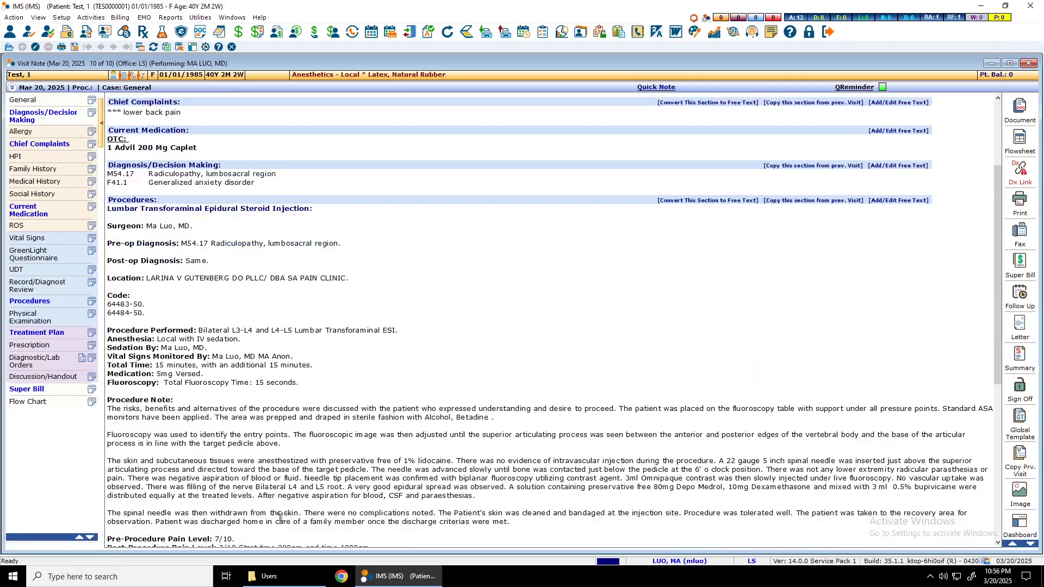
{"action": "double_click", "coordinate": [305, 488]}
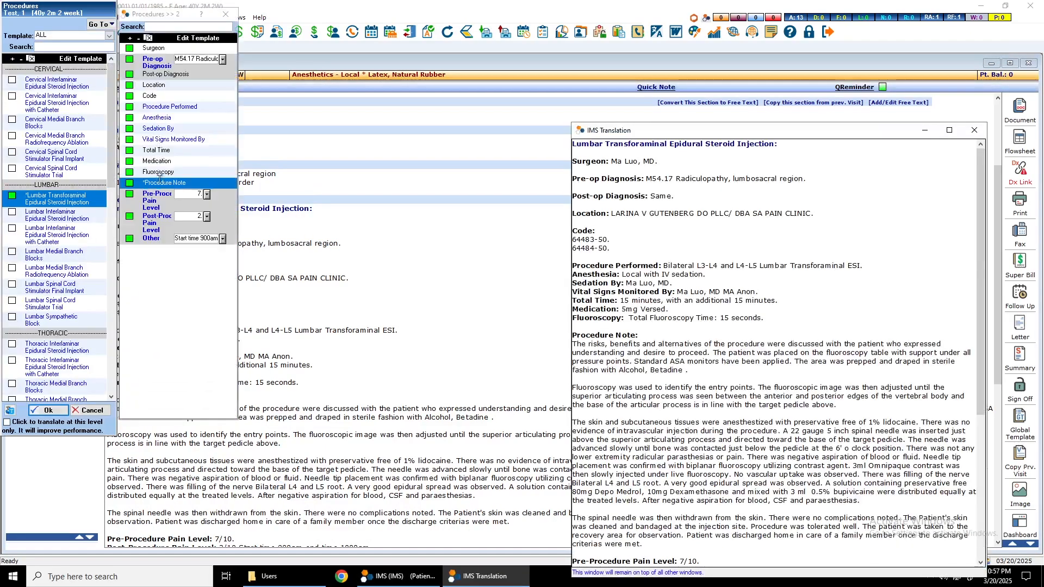
{"action": "left_click", "coordinate": [283, 119]}
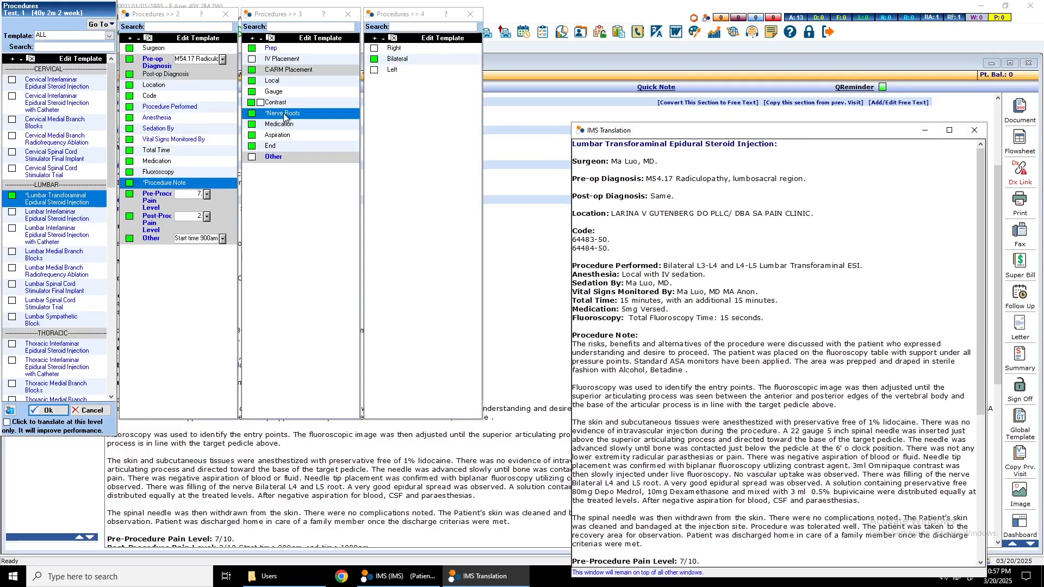
{"action": "left_click", "coordinate": [401, 60]}
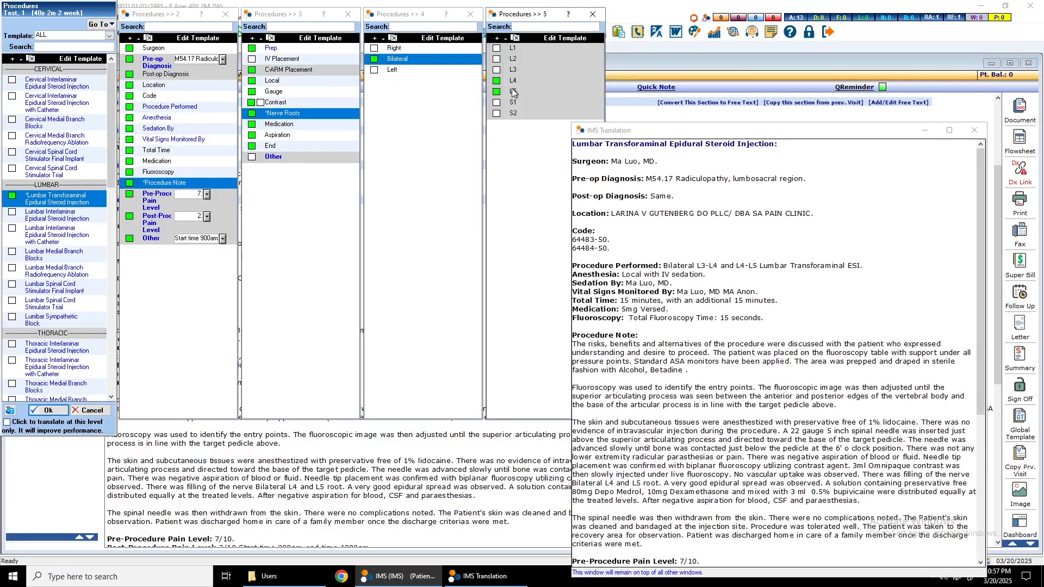
{"action": "left_click", "coordinate": [497, 70]}
{"action": "left_click", "coordinate": [45, 412]}
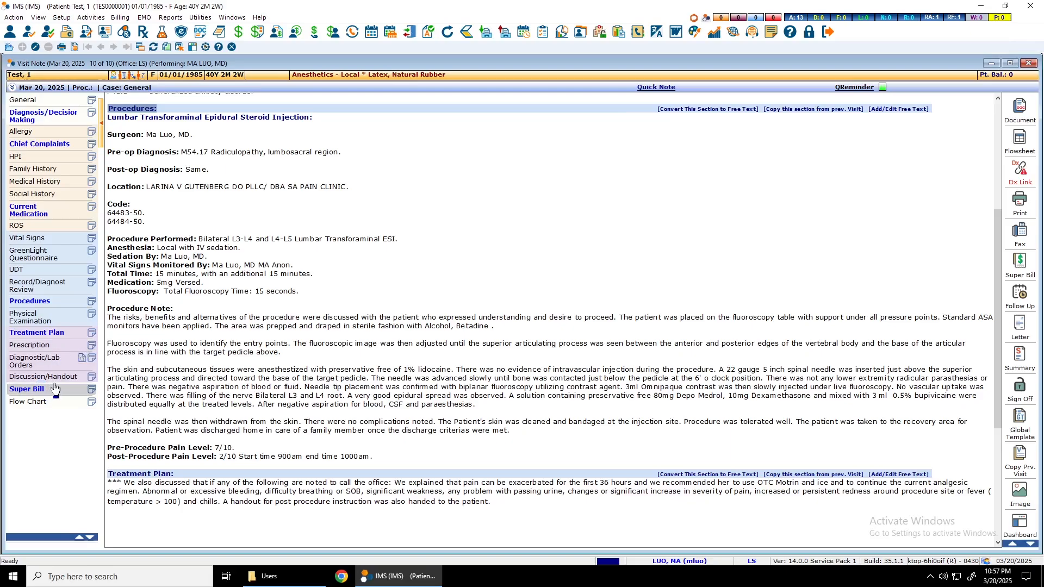
- Review the visit's Super Bill charges, and sign off the visit note from there using the existing password
{"action": "left_click", "coordinate": [210, 269]}
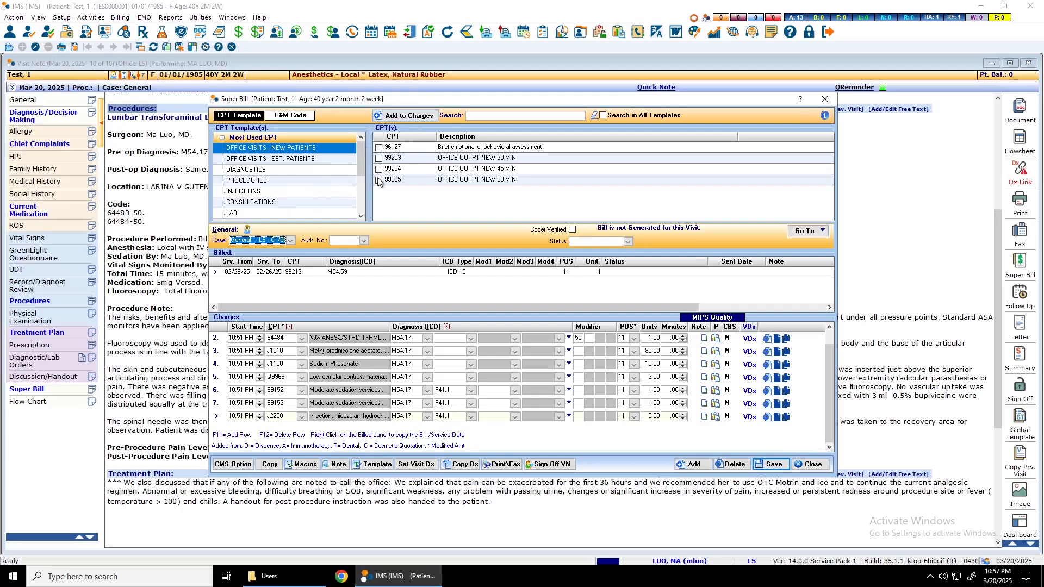
{"action": "scroll", "coordinate": [481, 404], "scroll_direction": "up", "scroll_amount": 1}
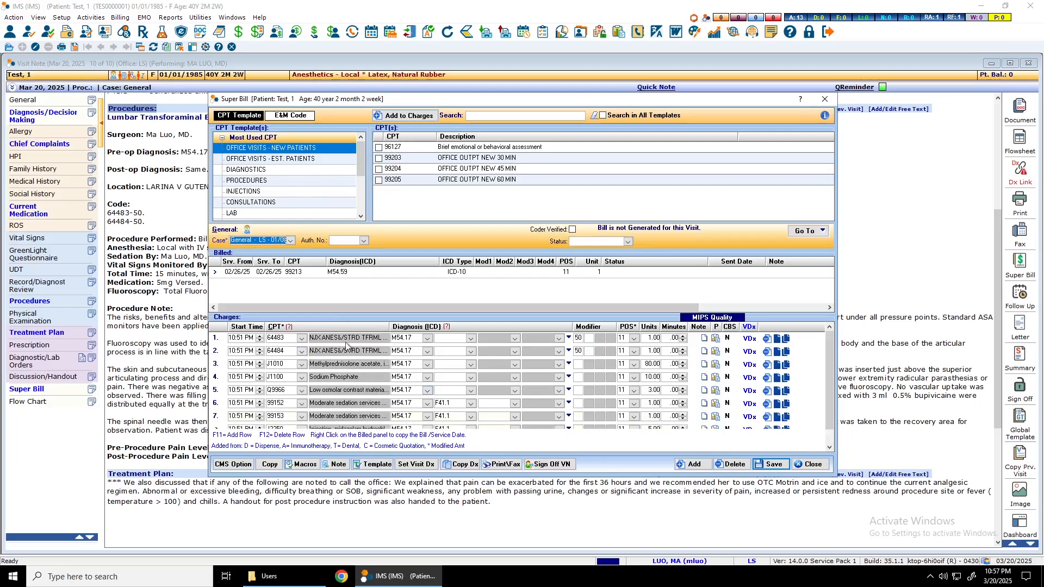
{"action": "left_click_drag", "start_coordinate": [829, 353], "coordinate": [829, 354]}
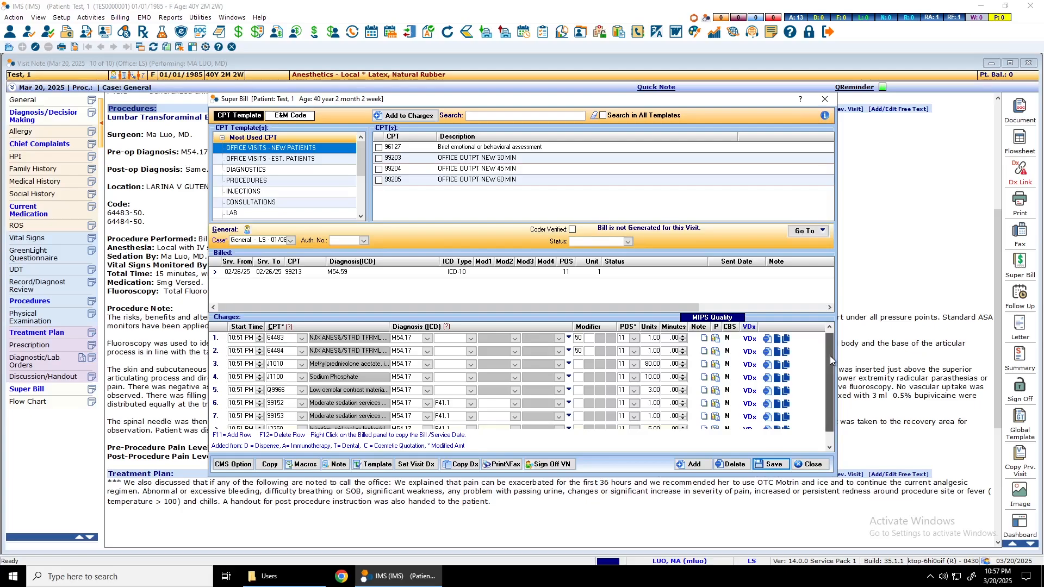
{"action": "left_click_drag", "start_coordinate": [831, 361], "coordinate": [831, 364]}
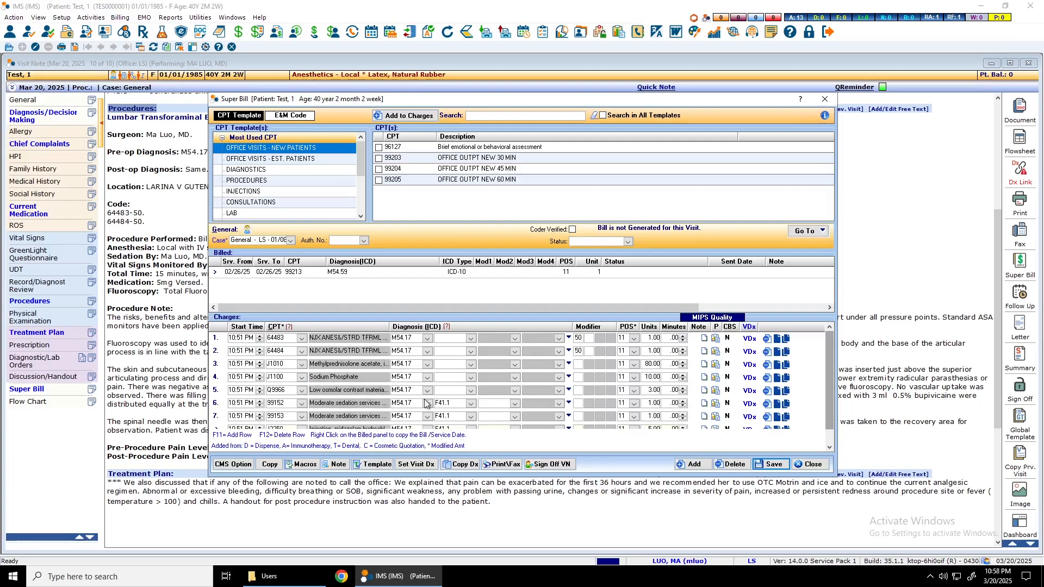
{"action": "left_click_drag", "start_coordinate": [829, 392], "coordinate": [828, 409]}
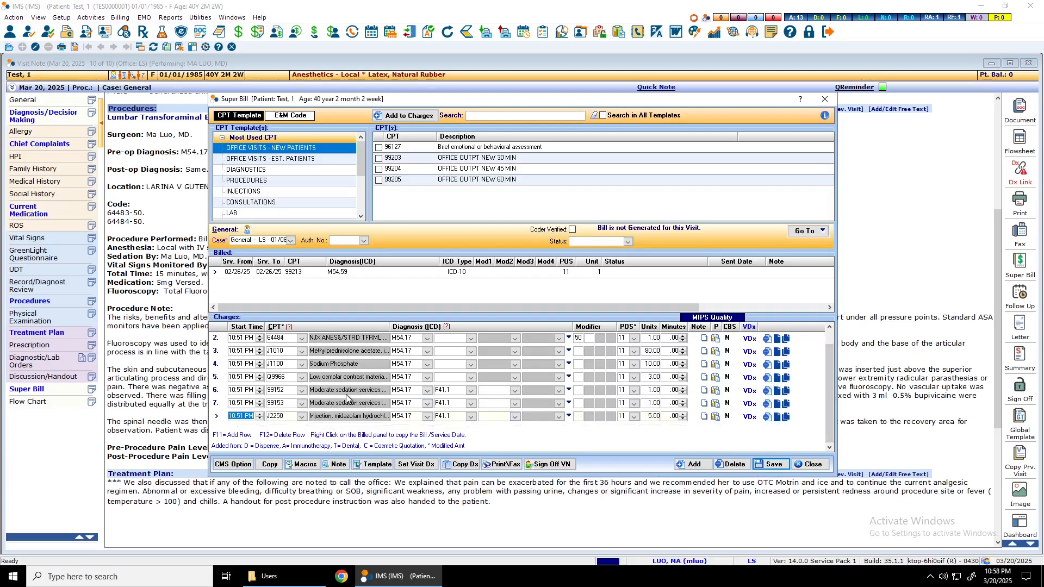
{"action": "left_click", "coordinate": [550, 467]}
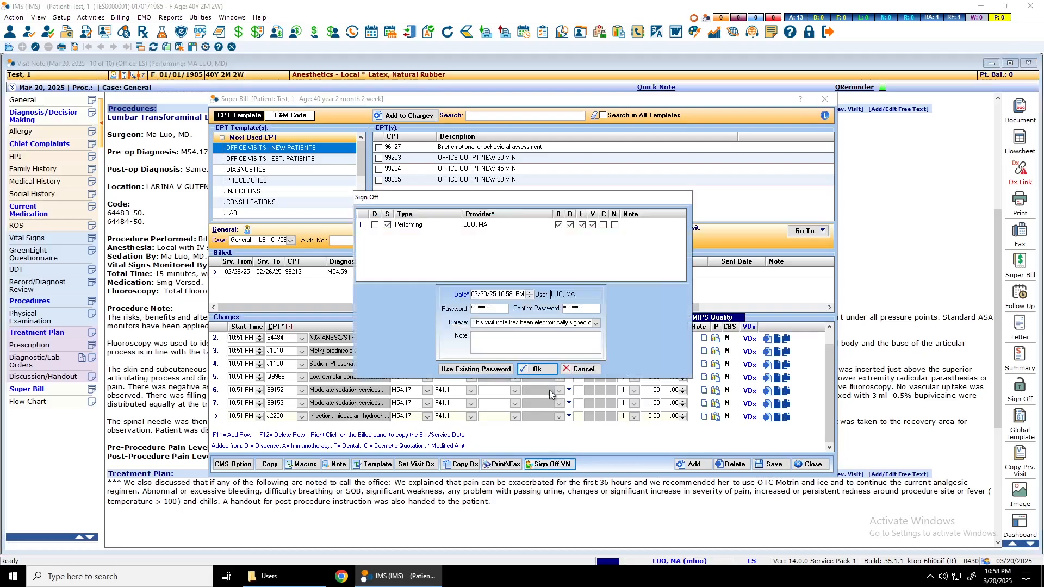
{"action": "left_click", "coordinate": [496, 371]}
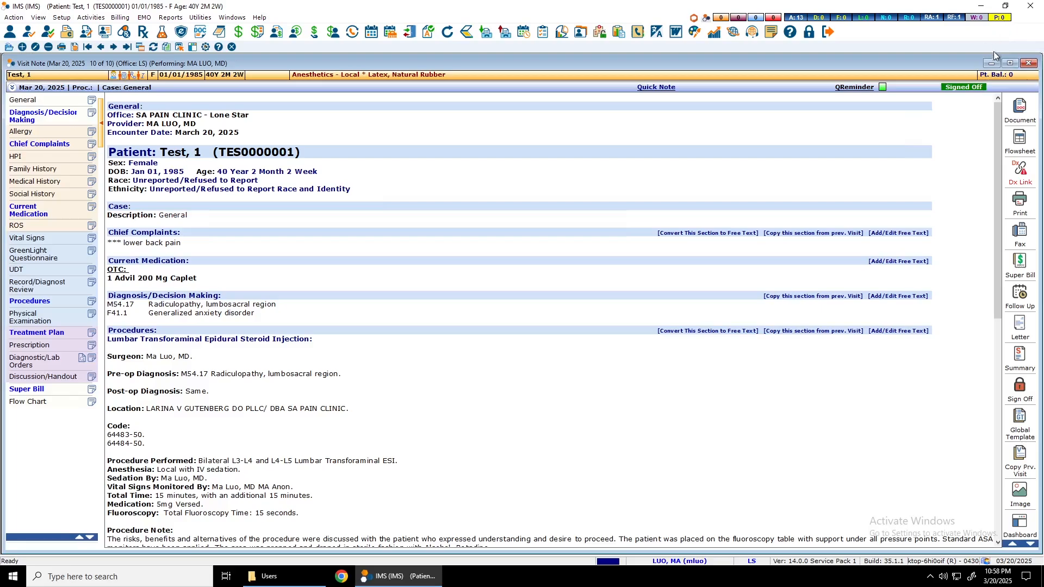
{"action": "left_click", "coordinate": [1028, 63]}
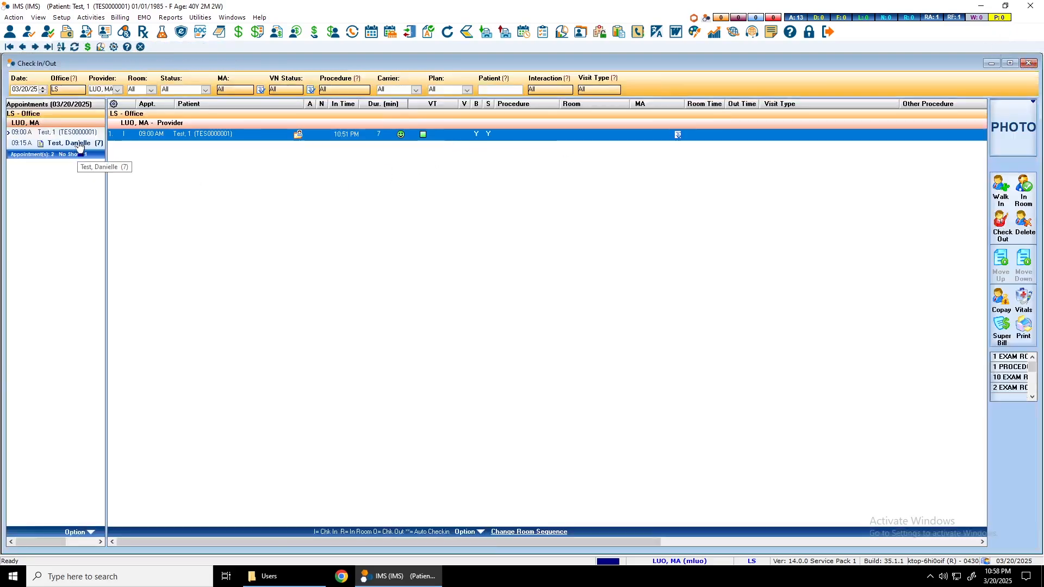
- Check in the 09:15 AM patient, acknowledging the alerts, and add a new visit note for that check-in
{"action": "mouse_move", "coordinate": [79, 146]}
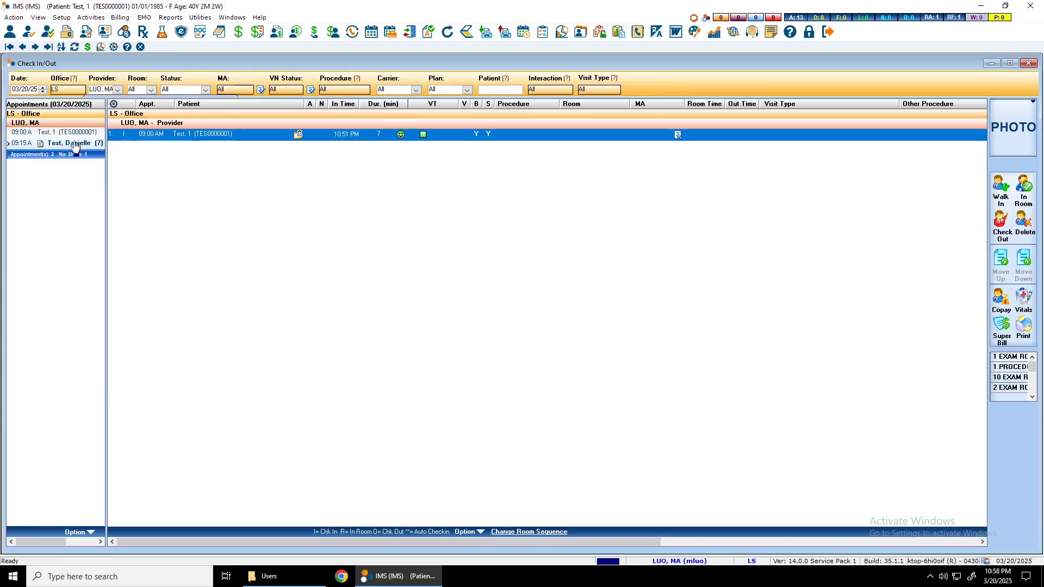
{"action": "double_click", "coordinate": [75, 144]}
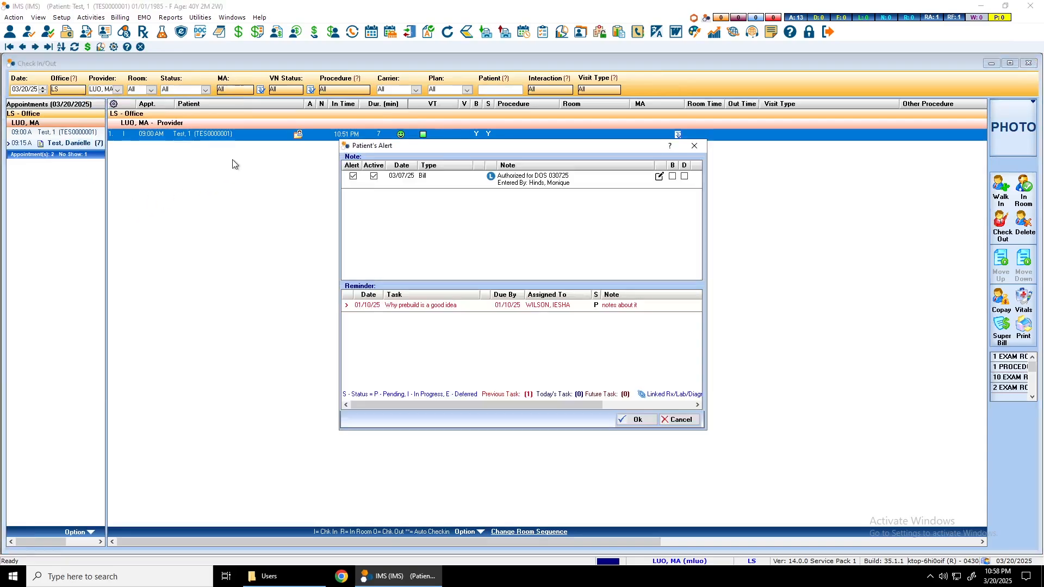
{"action": "left_click", "coordinate": [641, 422]}
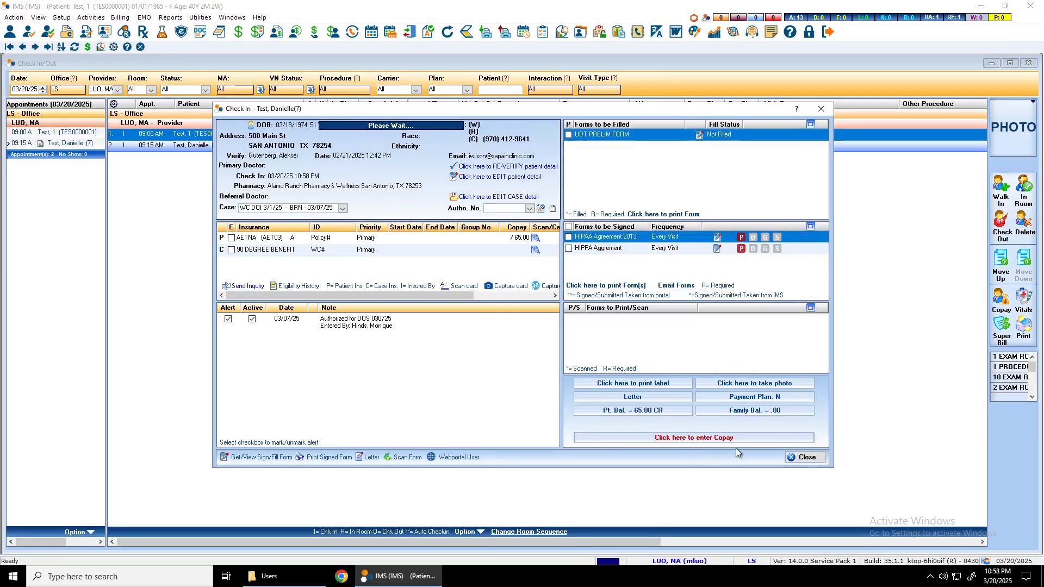
{"action": "left_click", "coordinate": [806, 458]}
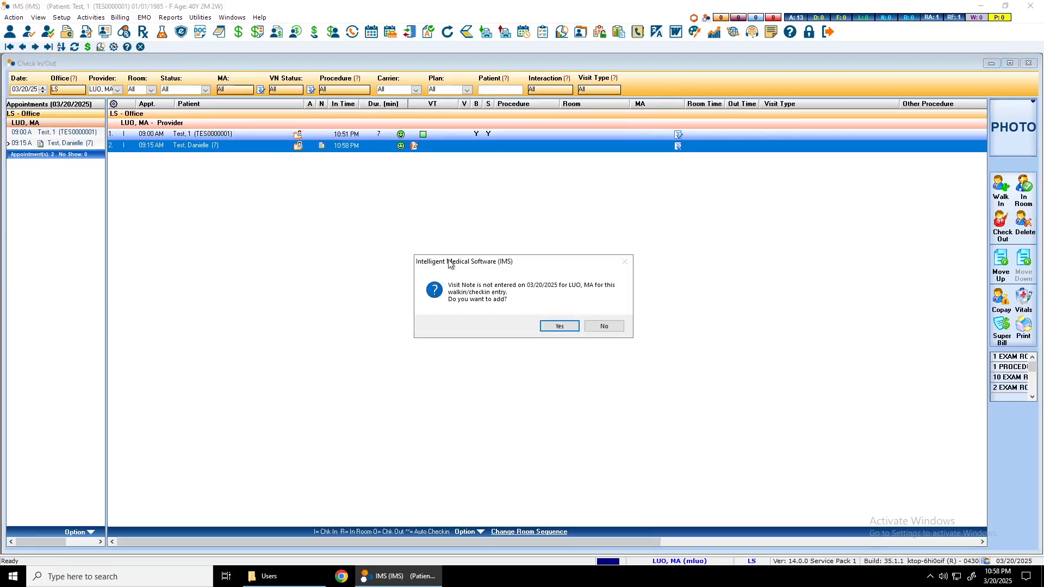
{"action": "left_click", "coordinate": [557, 326]}
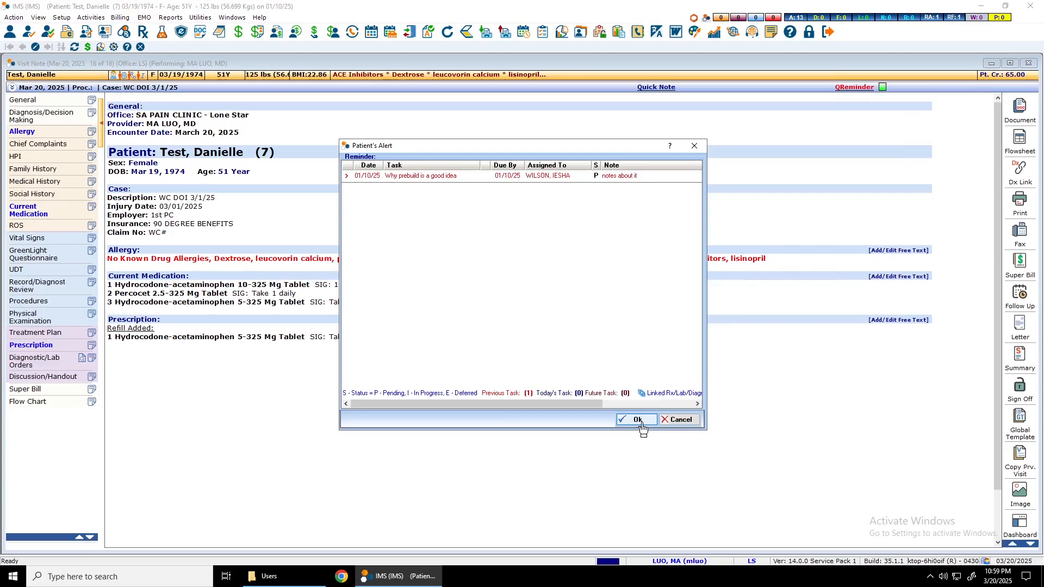
{"action": "left_click", "coordinate": [638, 419]}
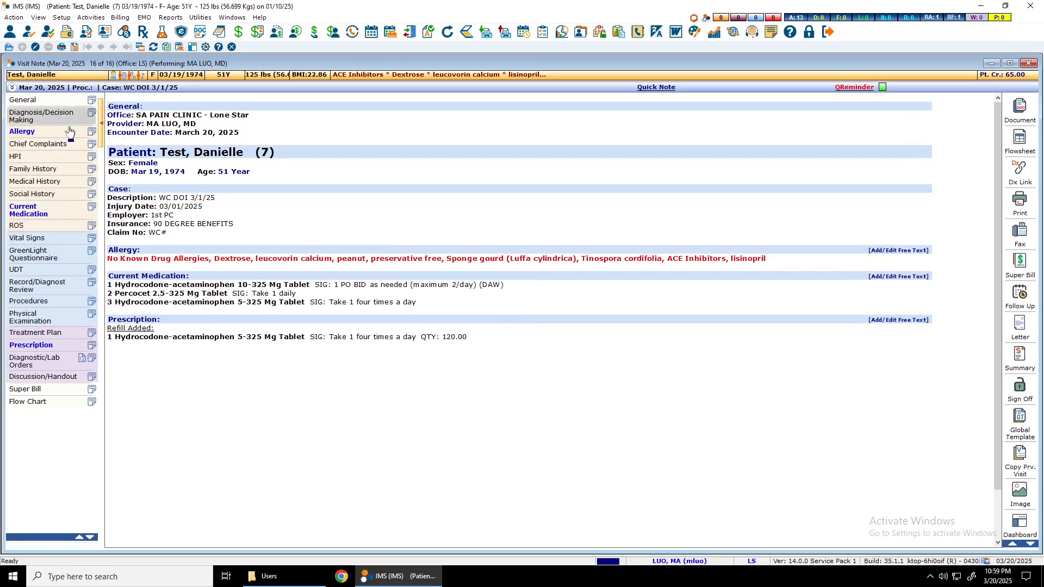
- Search ICD-10 for "%chronic pain syndrome" and add G89.4 Chronic pain syndrome to the patient's active diagnoses
{"action": "left_click", "coordinate": [54, 116]}
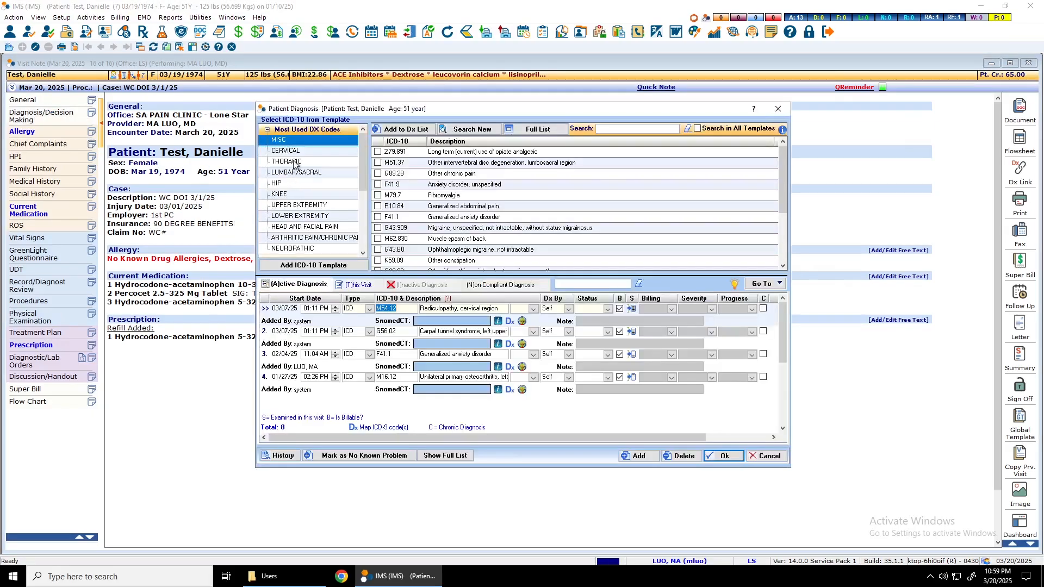
{"action": "left_click", "coordinate": [293, 162]}
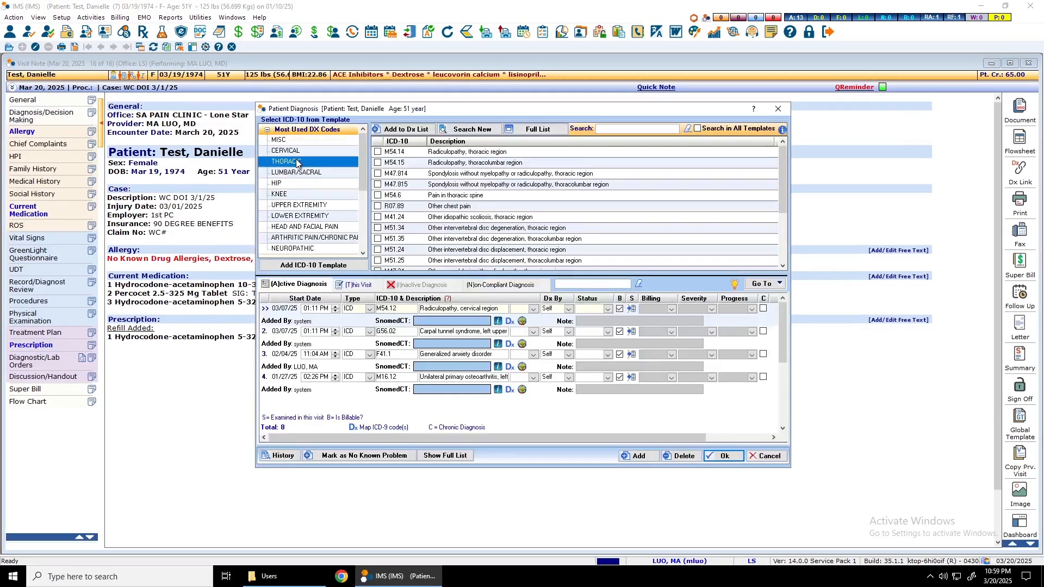
{"action": "left_click", "coordinate": [378, 155]}
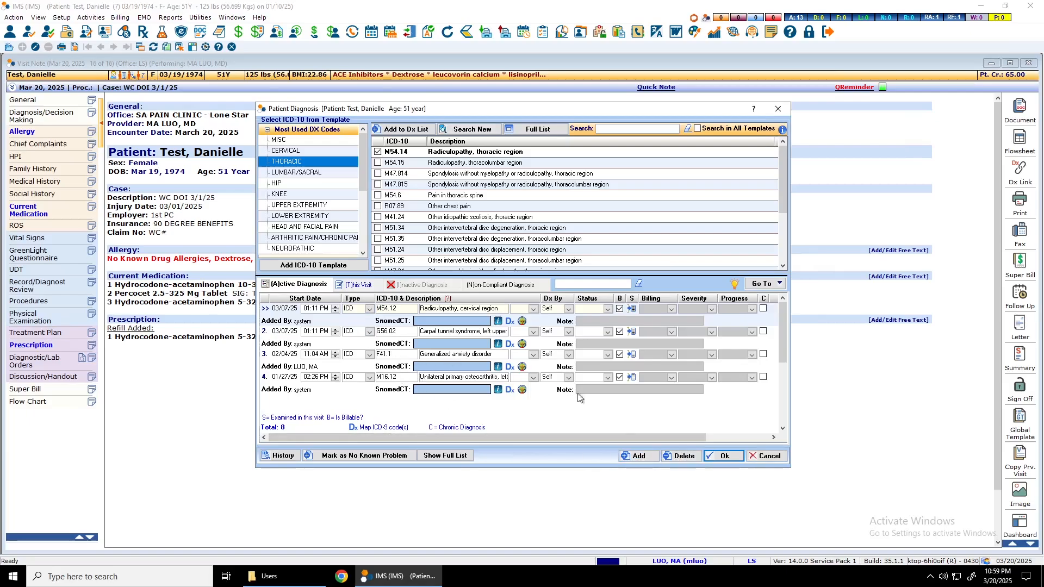
{"action": "left_click", "coordinate": [637, 456]}
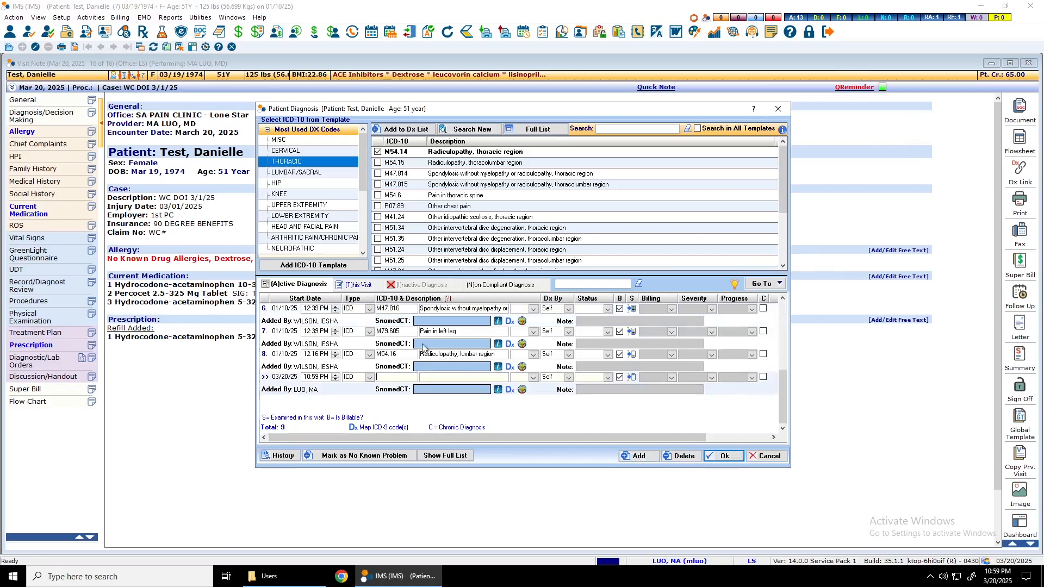
{"action": "left_click", "coordinate": [492, 130]}
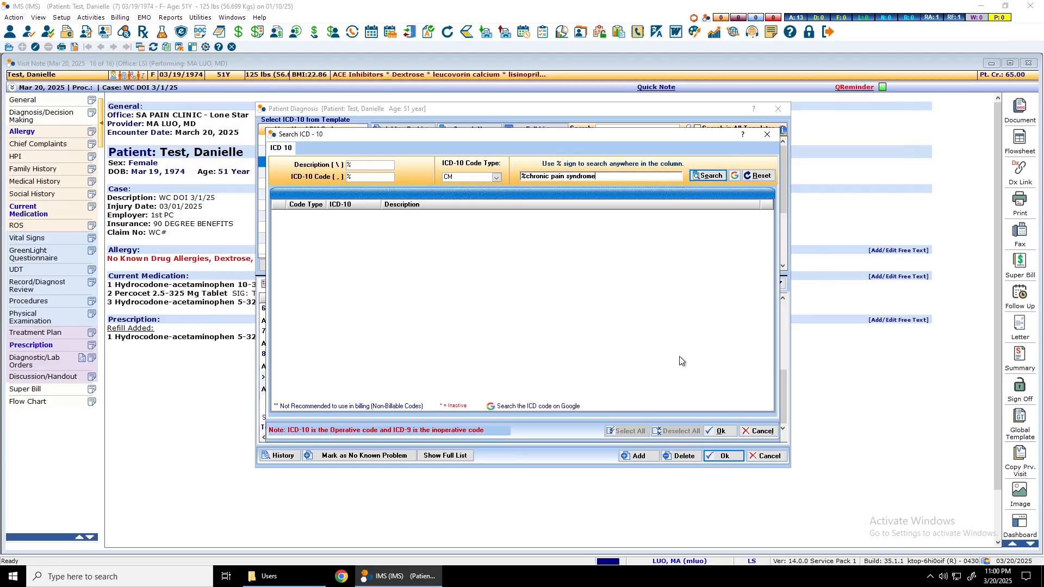
{"action": "left_click", "coordinate": [703, 181]}
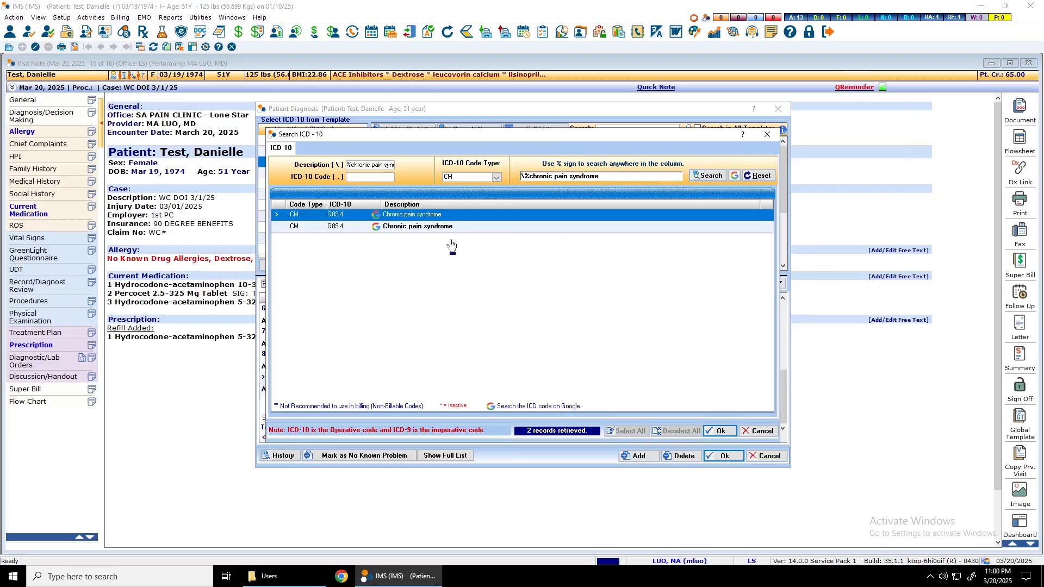
{"action": "double_click", "coordinate": [423, 219]}
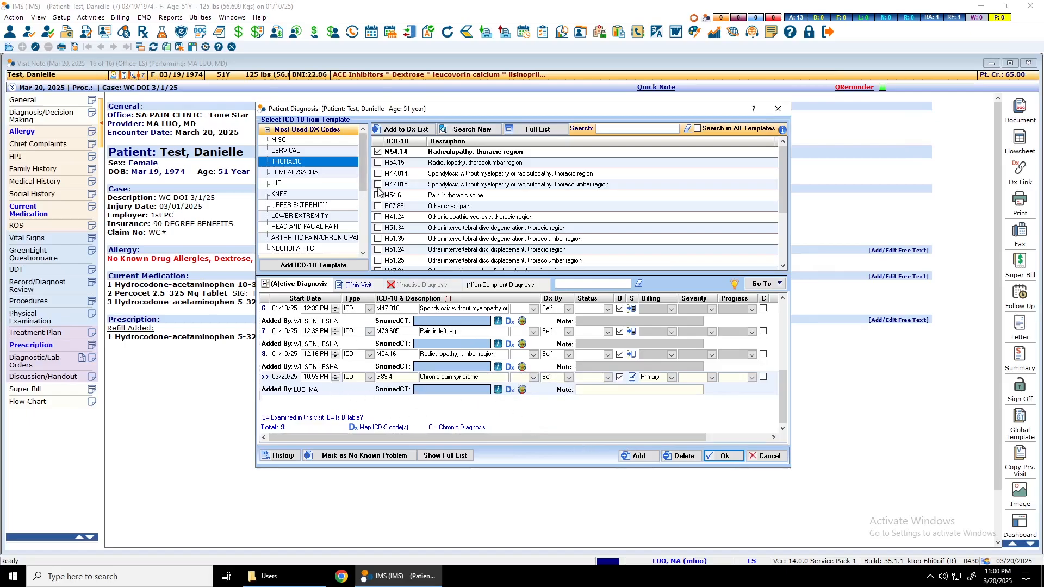
- Add M54.14 Radiculopathy, thoracic region from the Thoracic template to the patient's diagnoses and save them to the visit note
{"action": "left_click", "coordinate": [455, 152]}
{"action": "left_click", "coordinate": [379, 152]}
{"action": "left_click", "coordinate": [399, 131]}
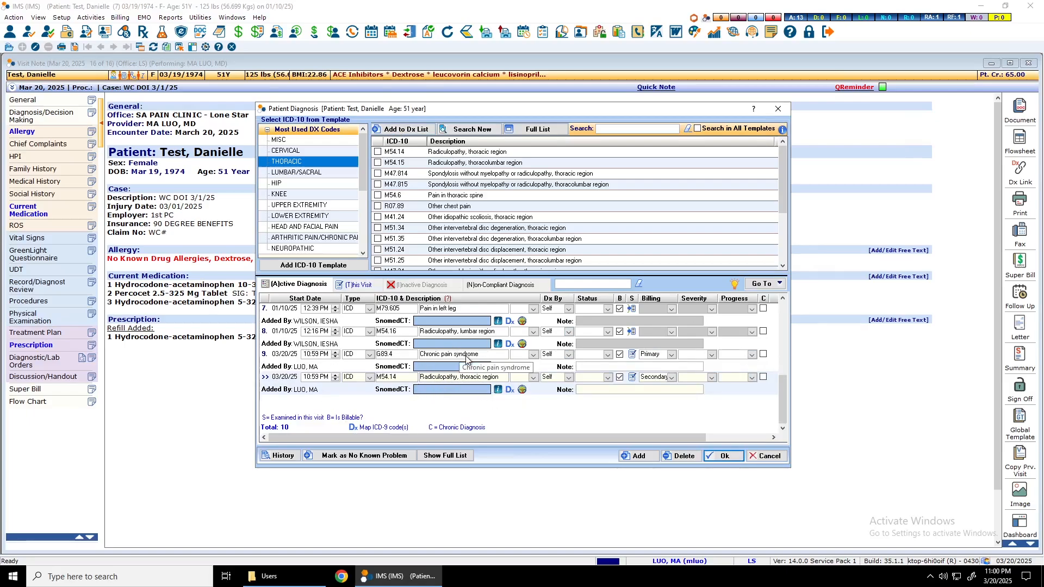
{"action": "left_click", "coordinate": [378, 153]}
{"action": "left_click", "coordinate": [378, 152]}
{"action": "left_click", "coordinate": [378, 163]}
{"action": "left_click", "coordinate": [379, 163]}
{"action": "left_click", "coordinate": [717, 459]}
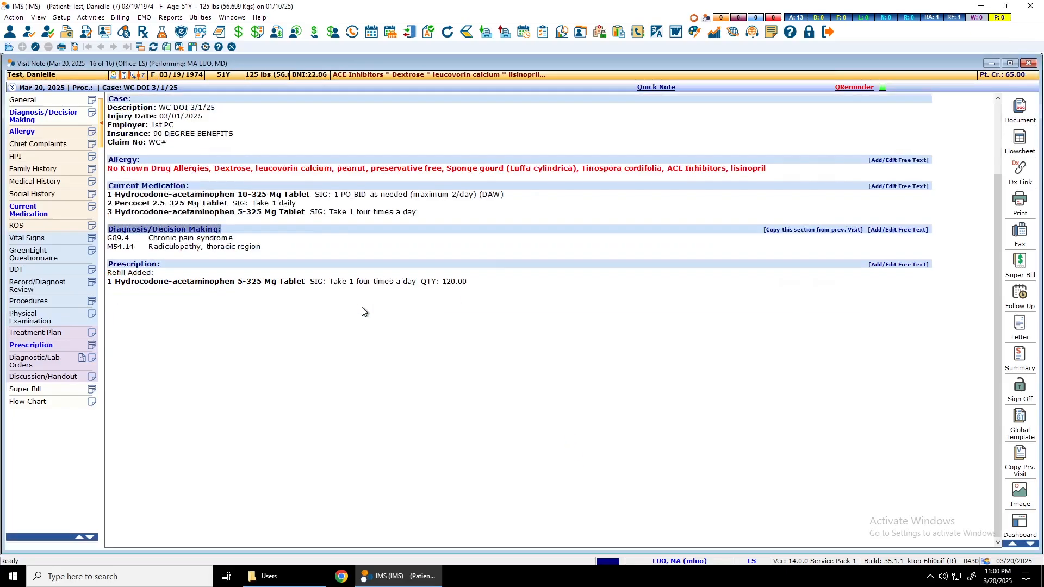
- Start a Thoracic Interlaminar Epidural Steroid Injection entry in the visit note's Procedures section
{"action": "left_click", "coordinate": [59, 301]}
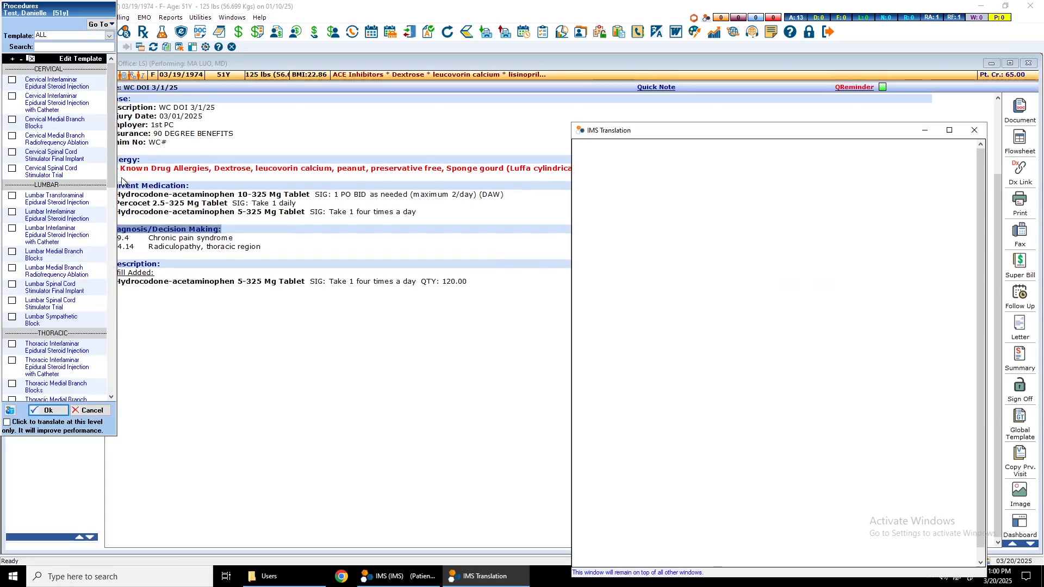
{"action": "left_click_drag", "start_coordinate": [111, 184], "coordinate": [115, 185]}
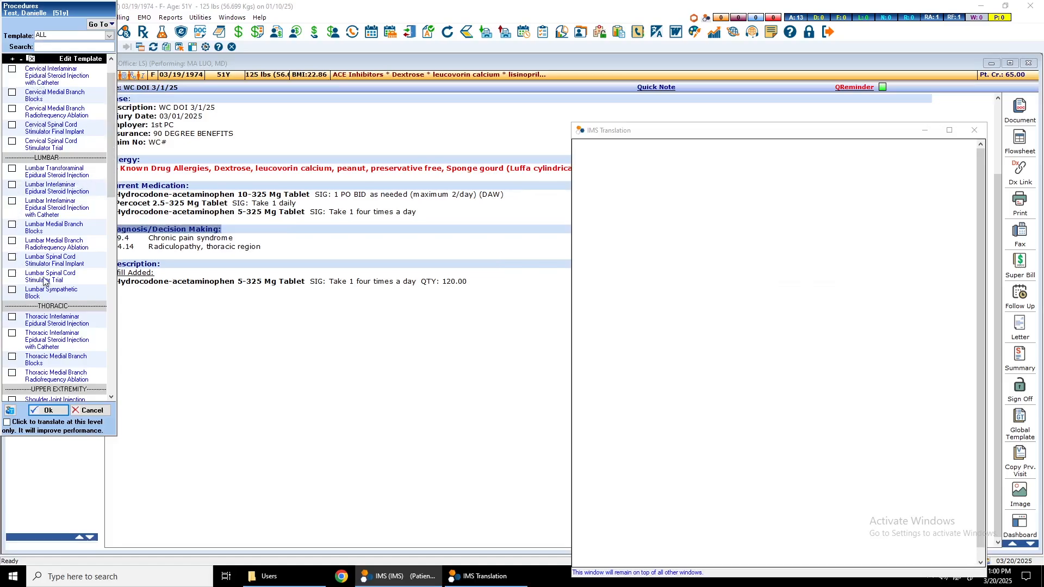
{"action": "scroll", "coordinate": [113, 177], "scroll_direction": "down", "scroll_amount": 2}
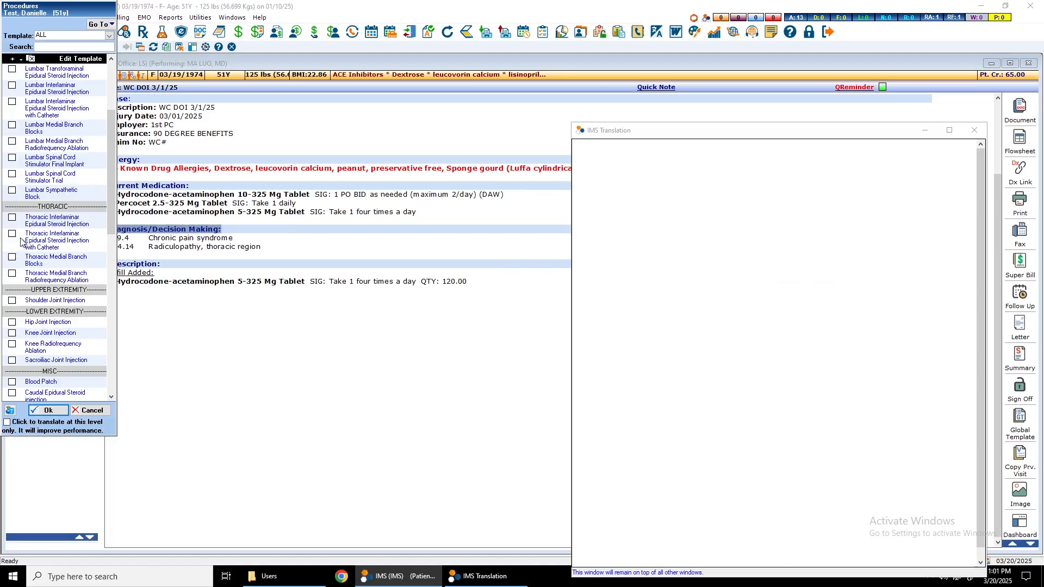
{"action": "left_click", "coordinate": [12, 220]}
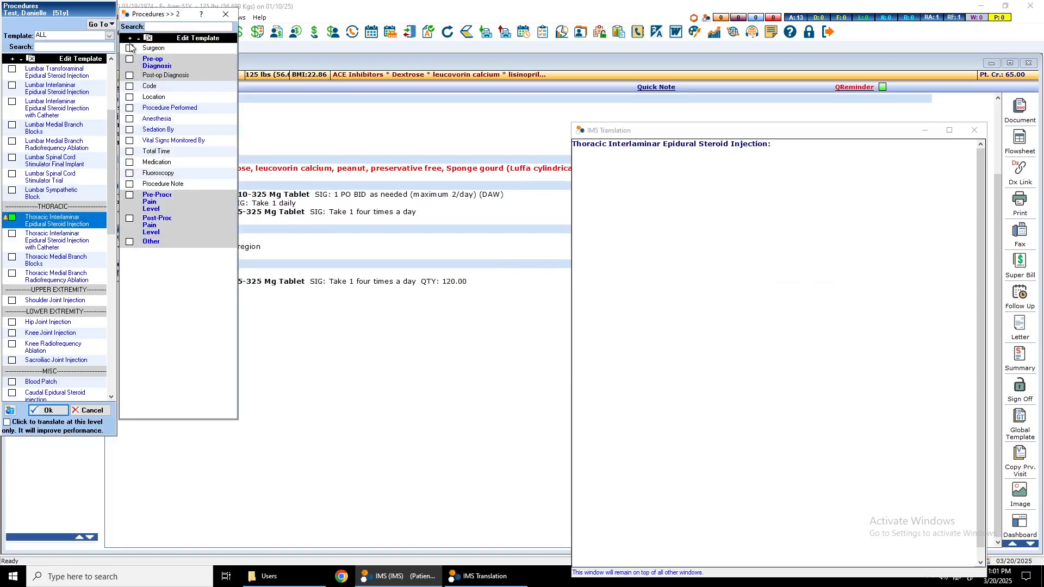
- Record the performing physician as surgeon, M54.14 Radiculopathy, thoracic region as pre-op diagnosis, and the same post-op diagnosis
{"action": "left_click", "coordinate": [130, 49]}
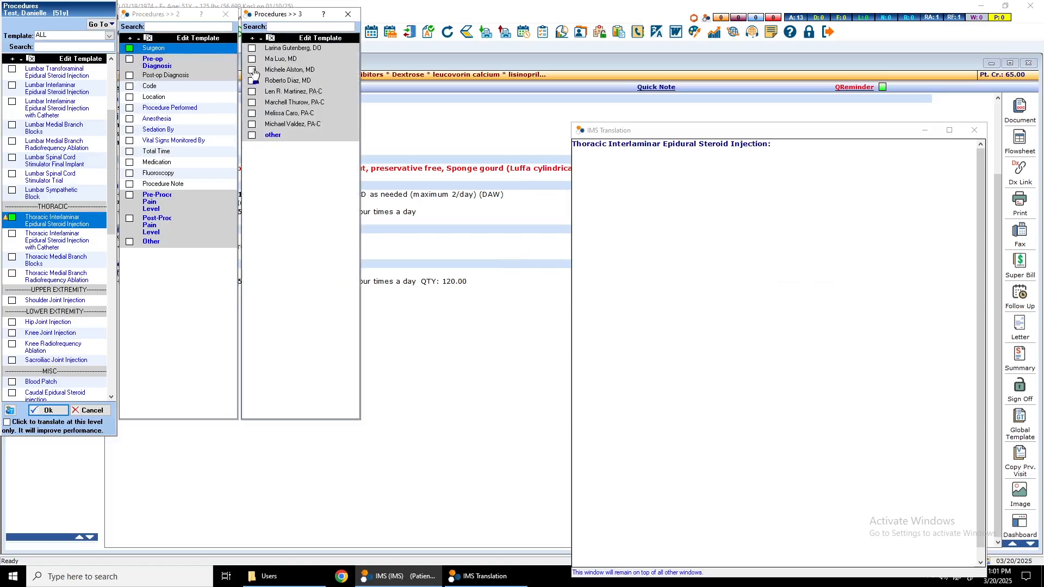
{"action": "left_click", "coordinate": [252, 59]}
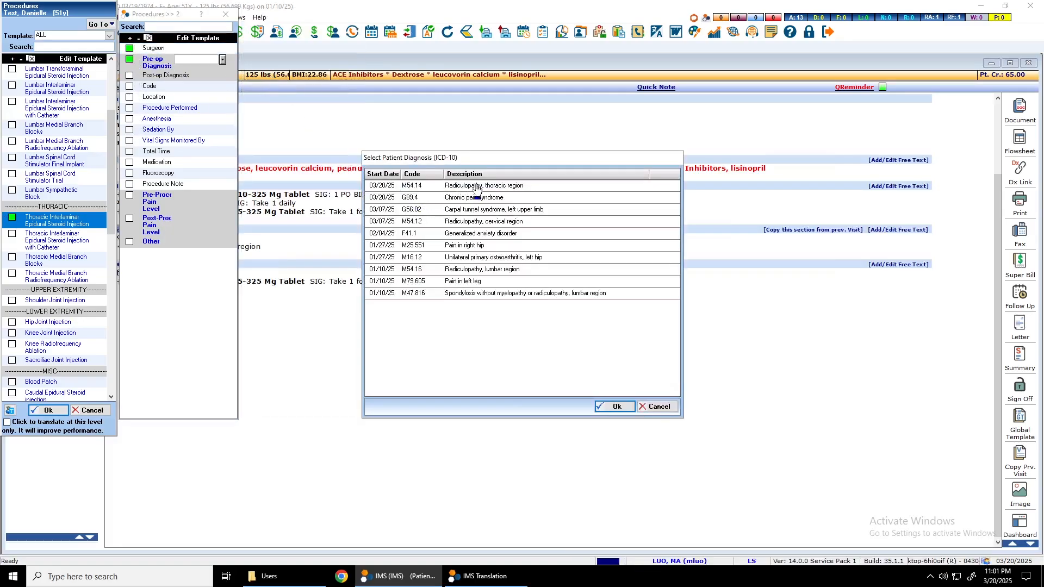
{"action": "left_click", "coordinate": [476, 186]}
{"action": "left_click", "coordinate": [611, 406]}
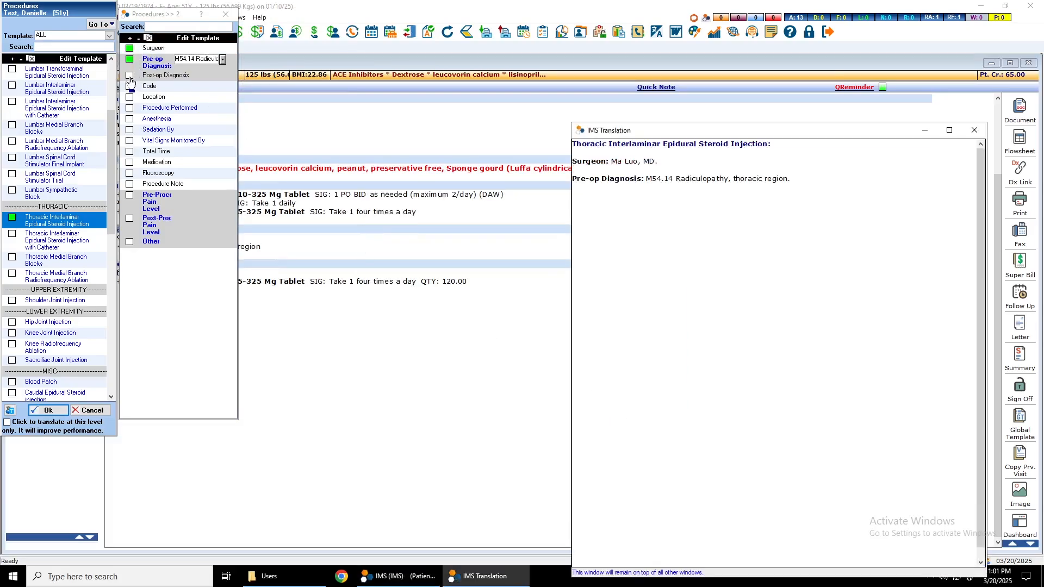
{"action": "left_click", "coordinate": [130, 76]}
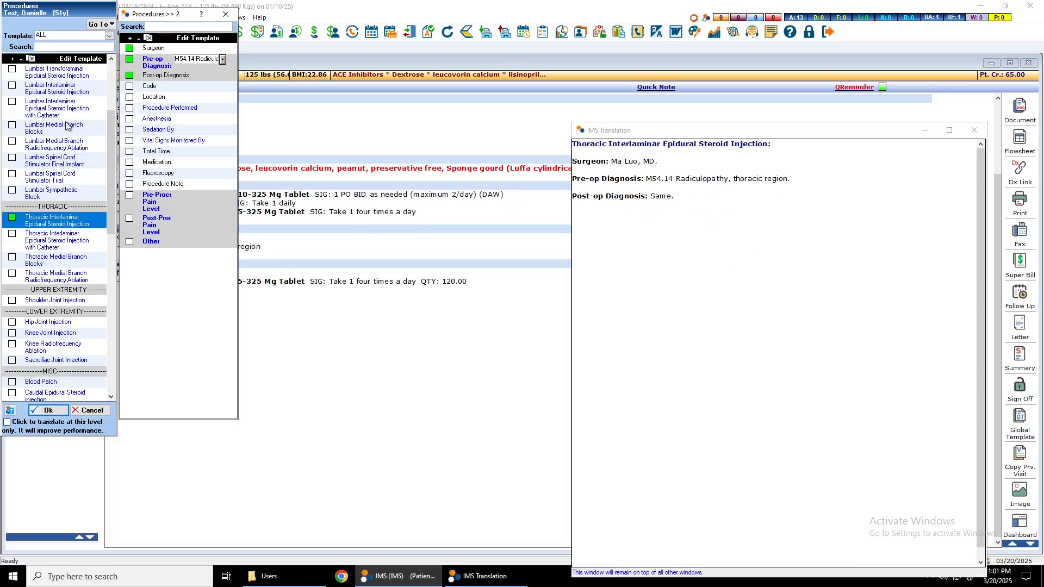
- Set the procedure code to 62321 and the location to the SA Pain Clinic entry
{"action": "left_click", "coordinate": [130, 86]}
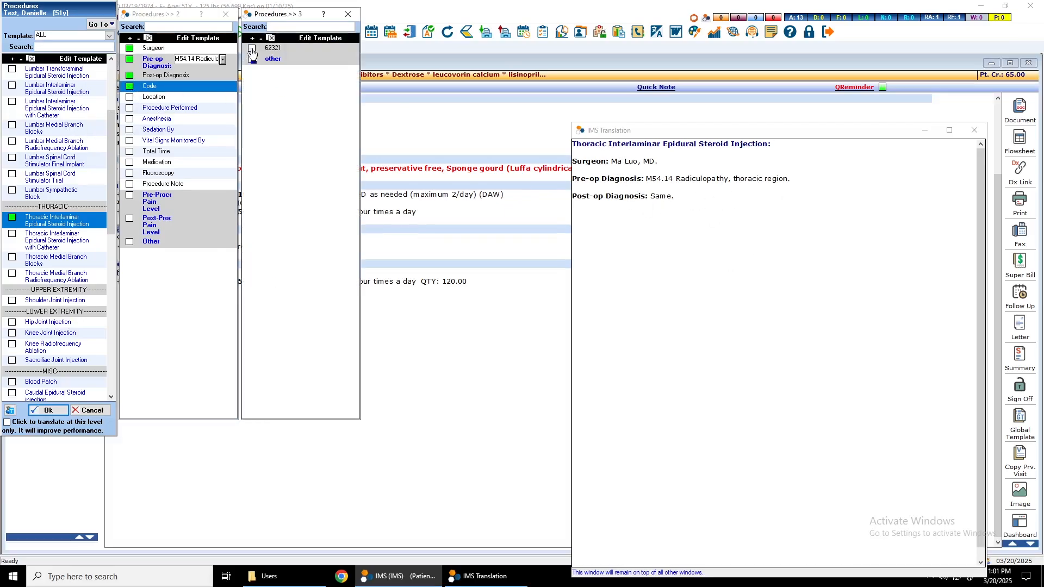
{"action": "left_click", "coordinate": [129, 96]}
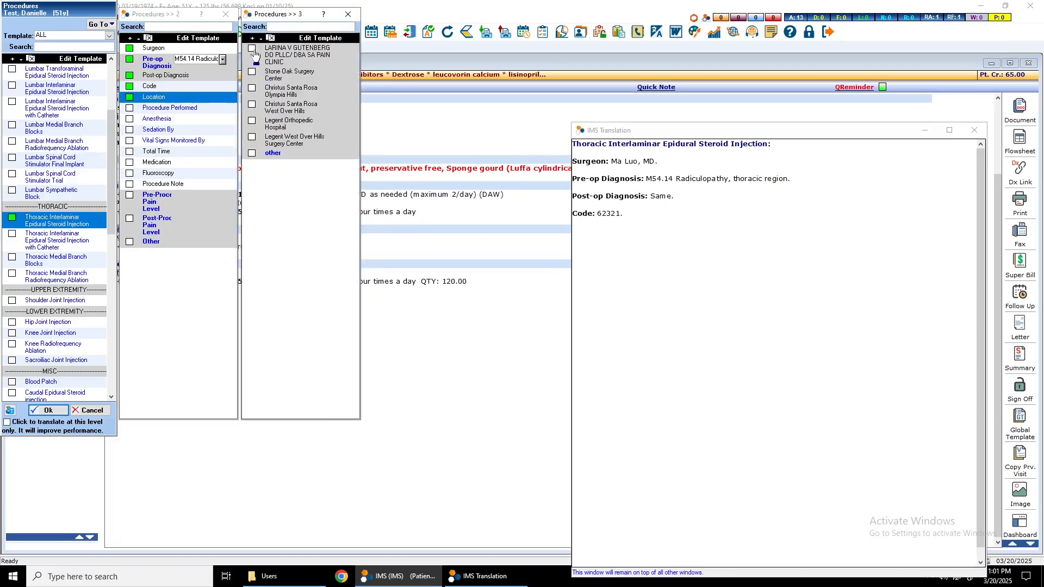
{"action": "left_click", "coordinate": [252, 49]}
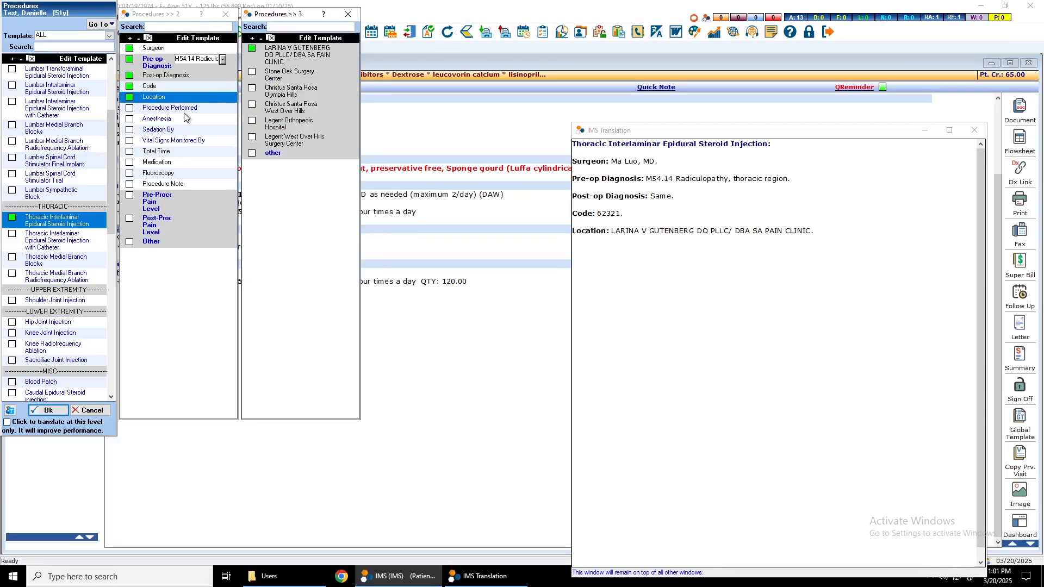
- Record the procedure performed as Right T7-T8 and the anesthesia as Local Anesthesia
{"action": "left_click", "coordinate": [130, 108]}
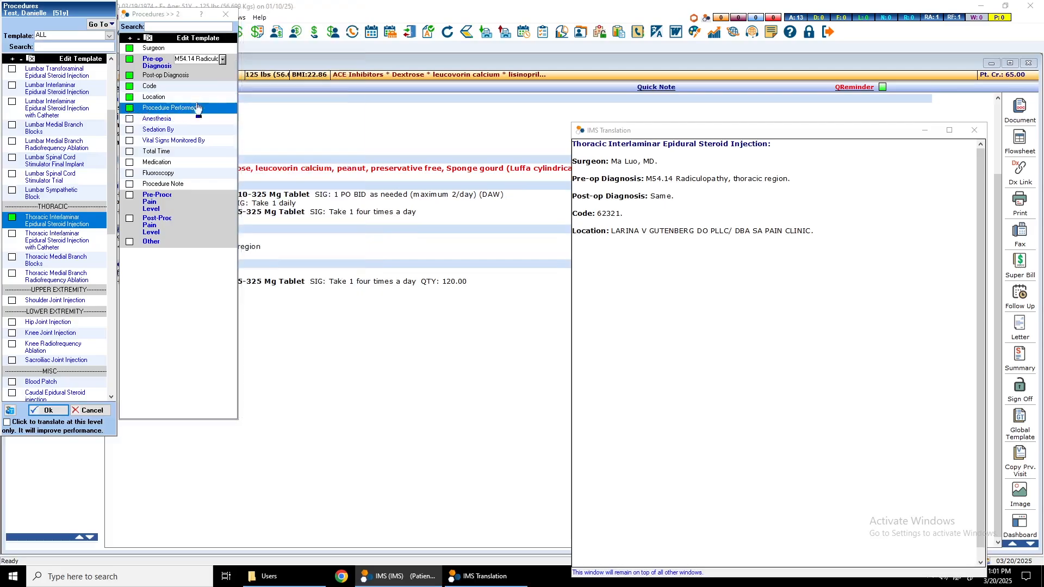
{"action": "left_click", "coordinate": [252, 59]}
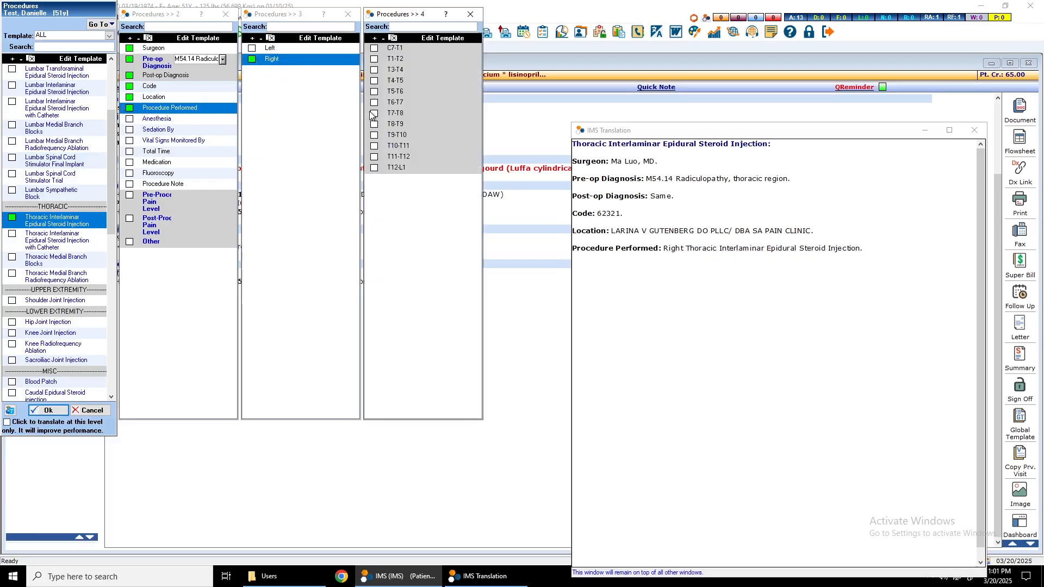
{"action": "left_click", "coordinate": [374, 114]}
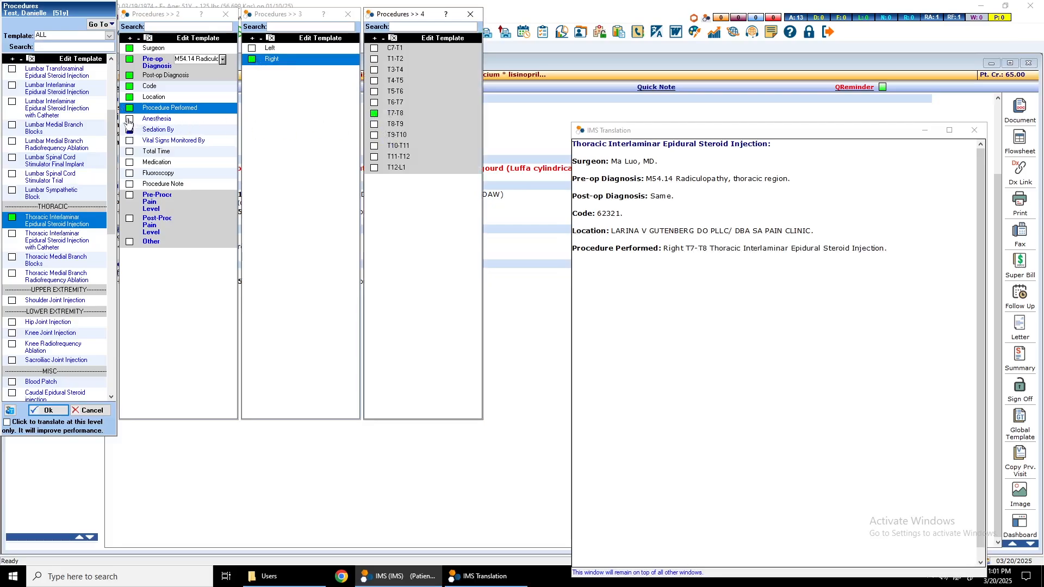
{"action": "left_click", "coordinate": [187, 119]}
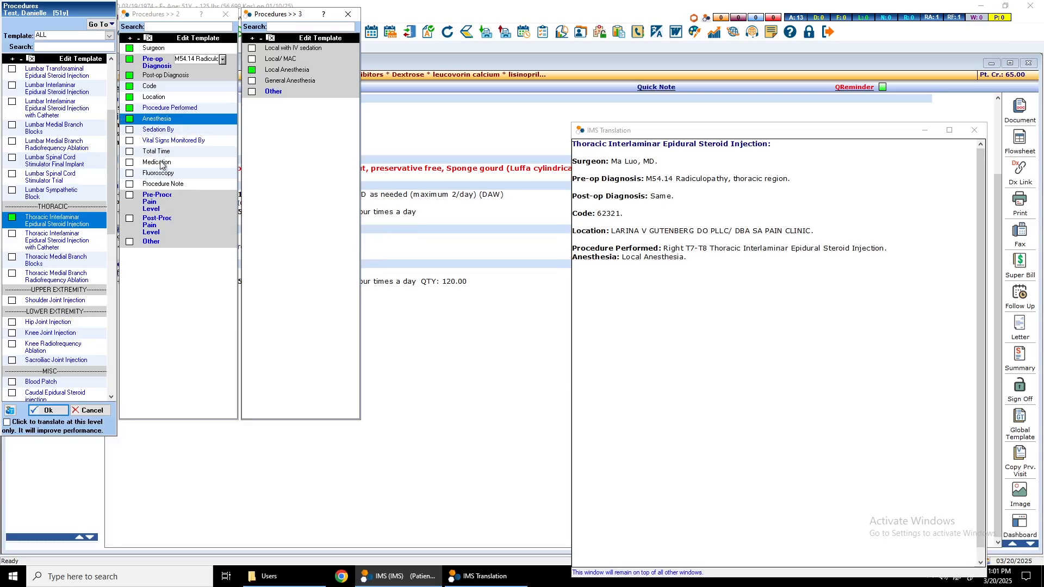
- Set the total fluoroscopy time to 14 seconds
{"action": "left_click", "coordinate": [130, 174]}
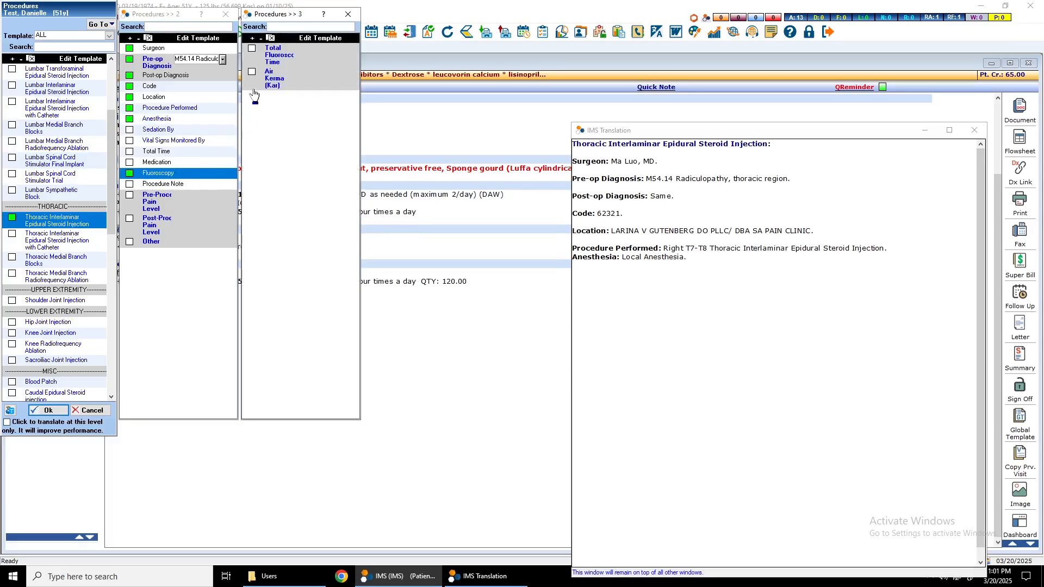
{"action": "left_click", "coordinate": [251, 48]}
{"action": "left_click", "coordinate": [305, 94]}
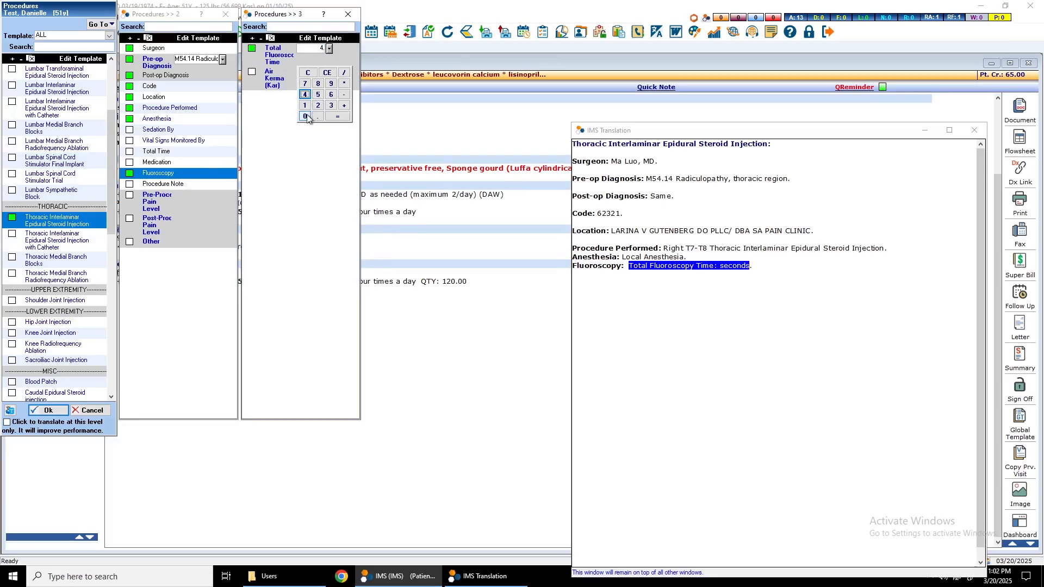
{"action": "left_click", "coordinate": [308, 72]}
{"action": "left_click", "coordinate": [304, 106]}
{"action": "left_click", "coordinate": [305, 94]}
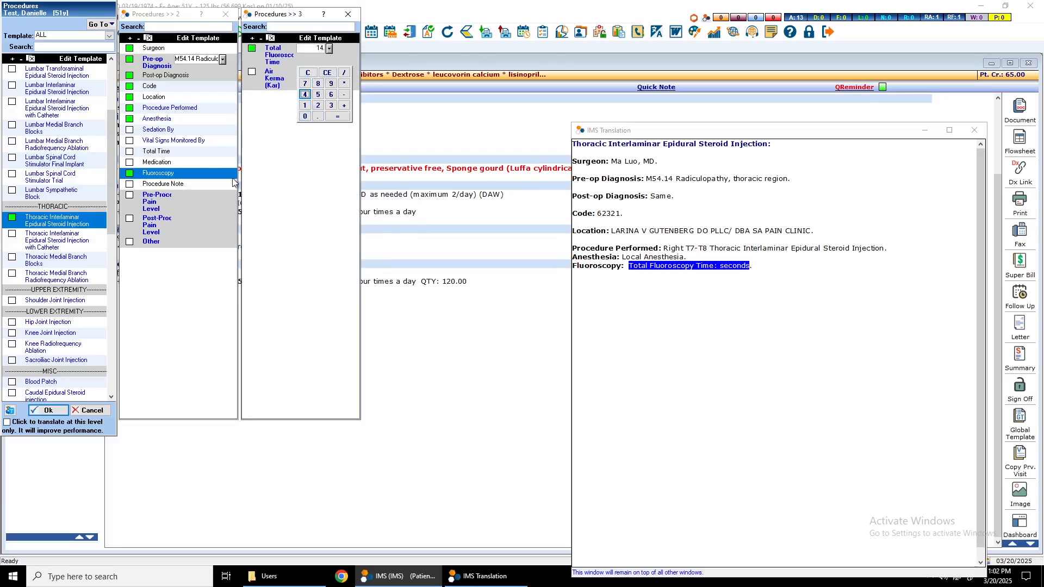
- Add the Prep text to the procedure note with Alcohol and Betadine as the prep agents
{"action": "left_click", "coordinate": [131, 185]}
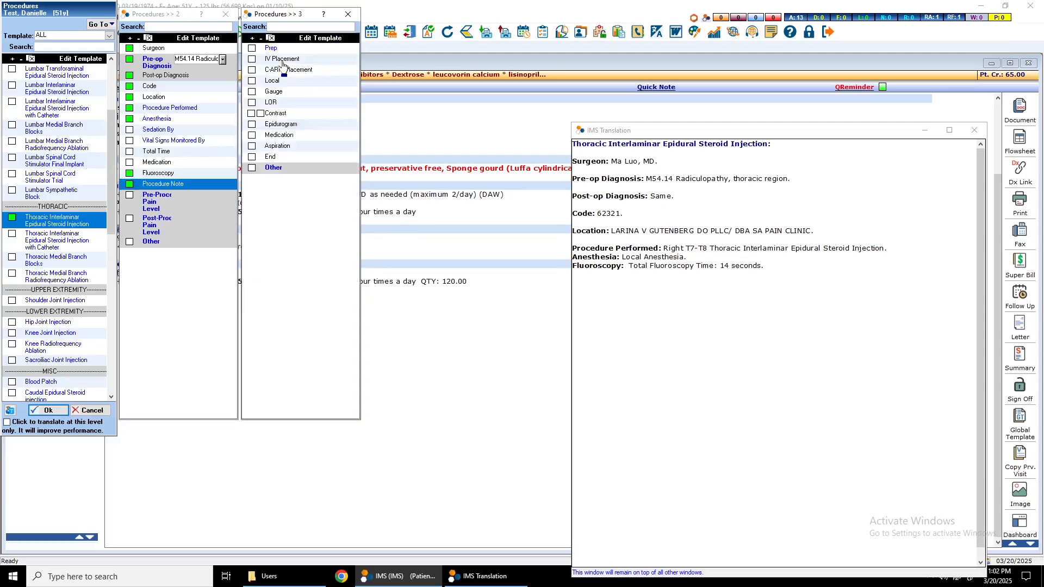
{"action": "left_click", "coordinate": [252, 48]}
{"action": "left_click", "coordinate": [373, 48]}
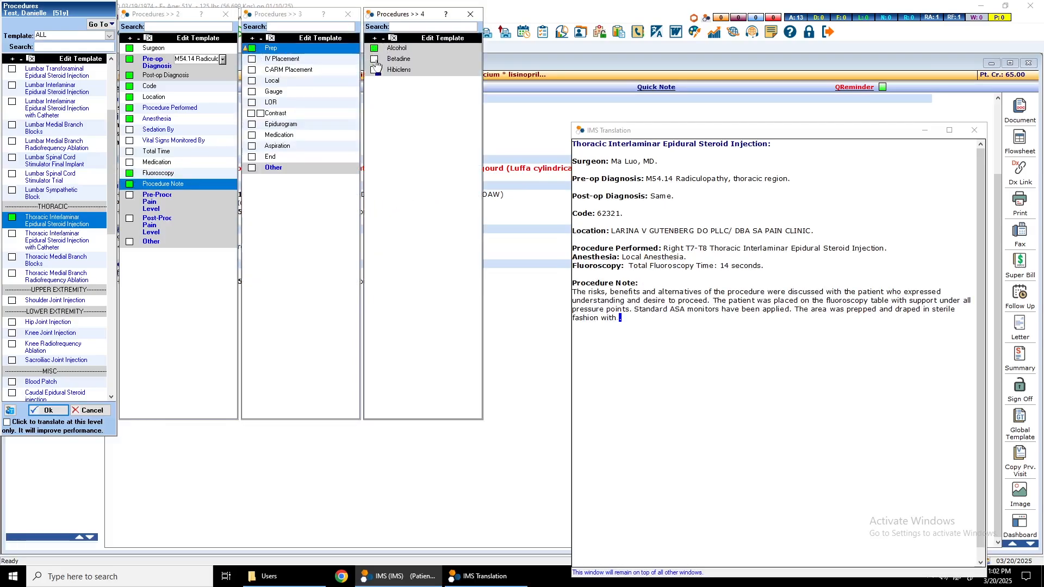
{"action": "left_click", "coordinate": [374, 59]}
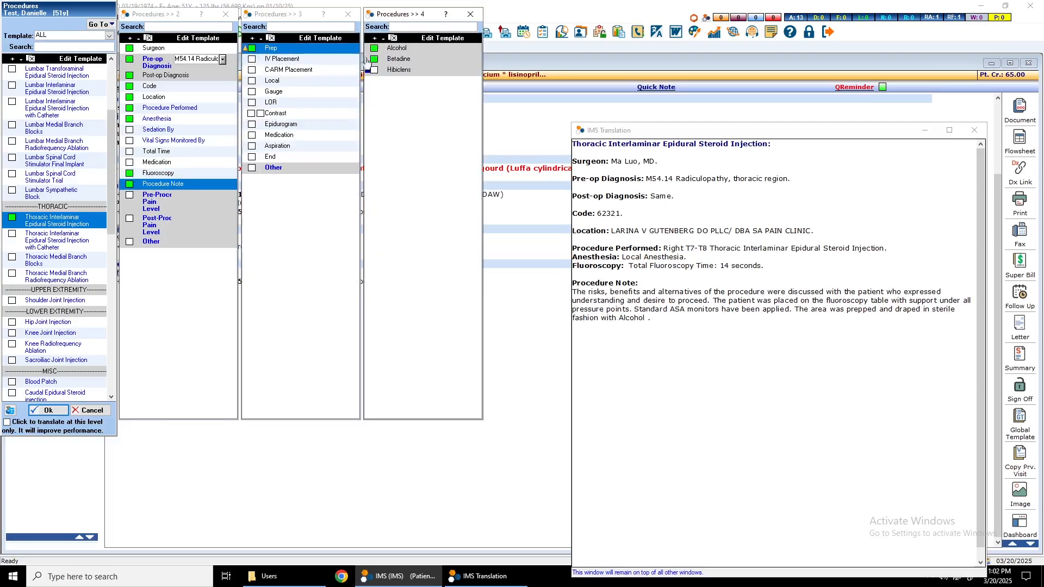
- Add the C-ARM Placement text to the procedure note, leaving the side and vertebral level unselected
{"action": "left_click", "coordinate": [252, 69]}
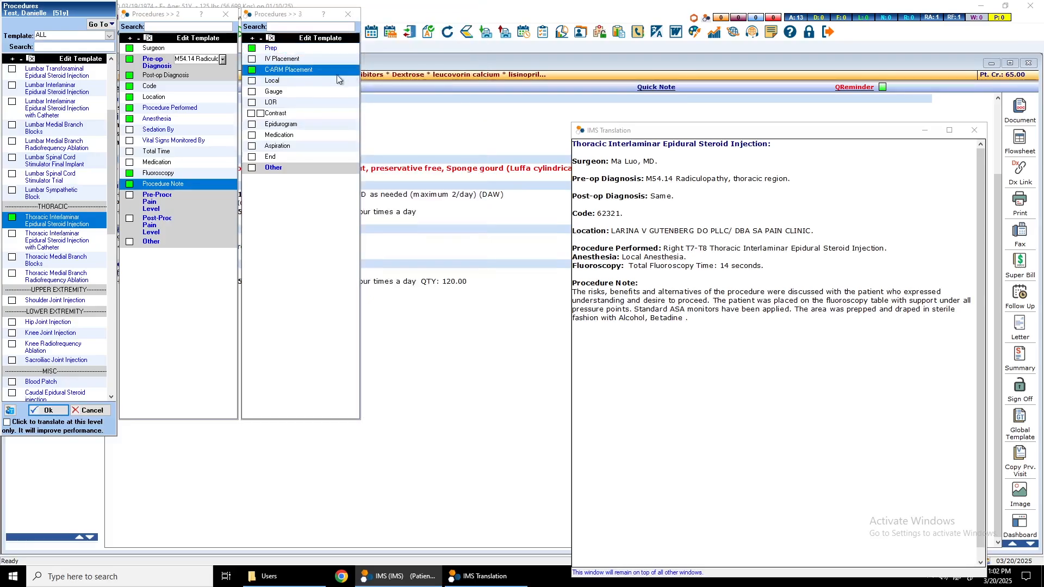
{"action": "left_click", "coordinate": [374, 49]}
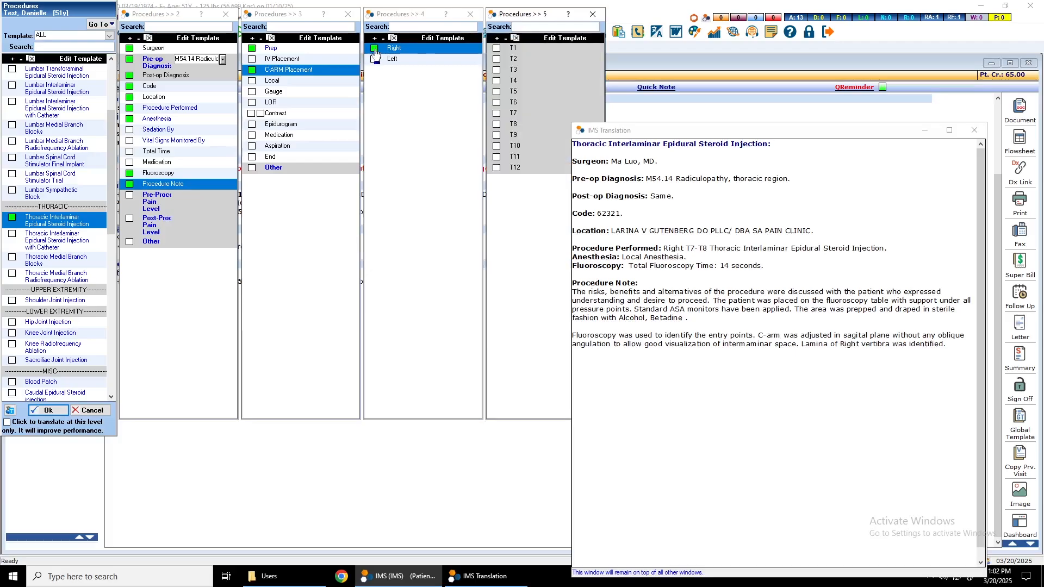
{"action": "left_click", "coordinate": [374, 49]}
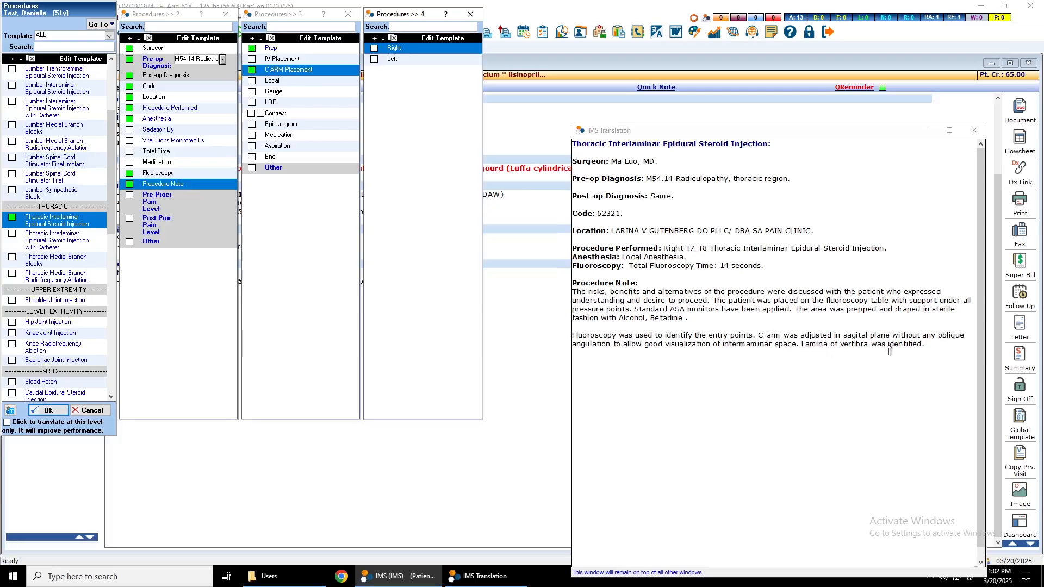
- Document local anesthesia with 2 ml of 1% lidocaine in the procedure note
{"action": "left_click", "coordinate": [253, 81]}
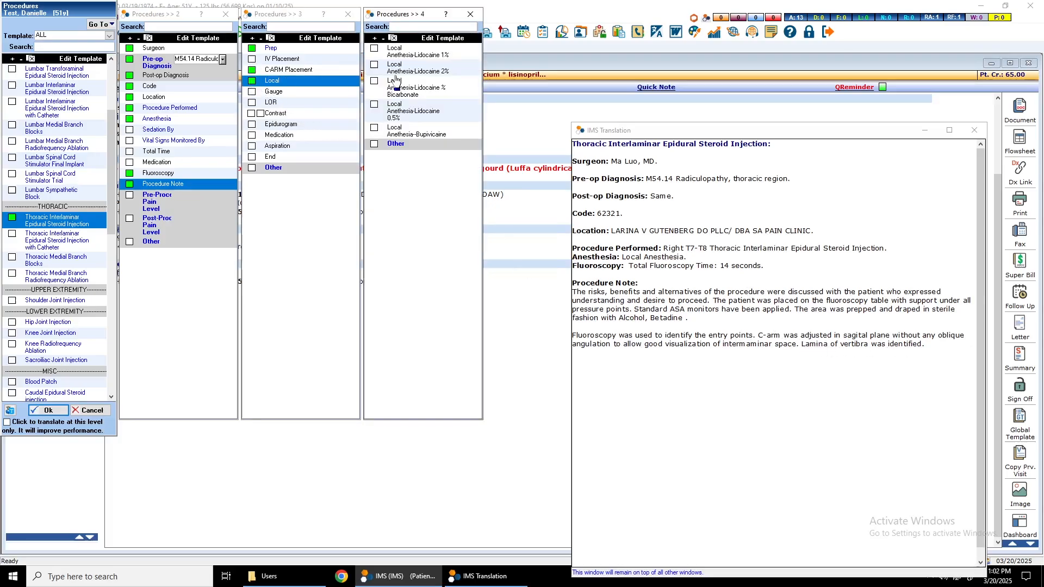
{"action": "left_click", "coordinate": [374, 48]}
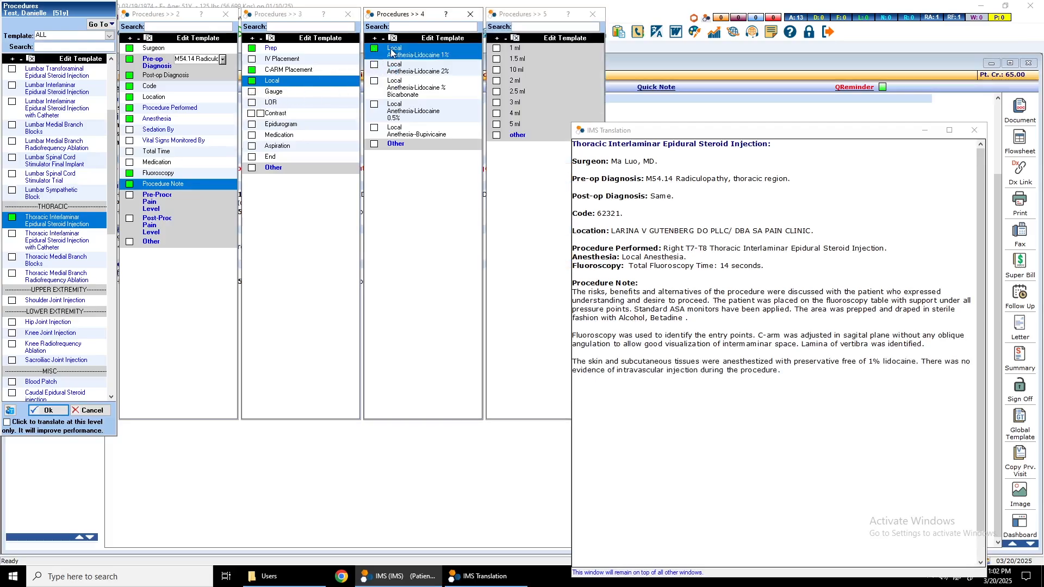
{"action": "left_click", "coordinate": [301, 91]}
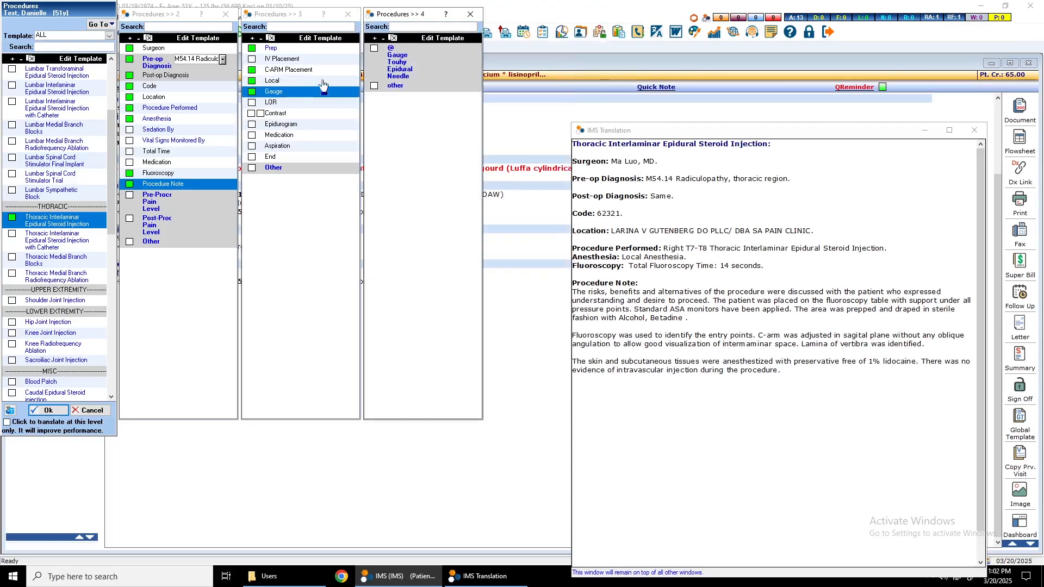
{"action": "left_click", "coordinate": [322, 80]}
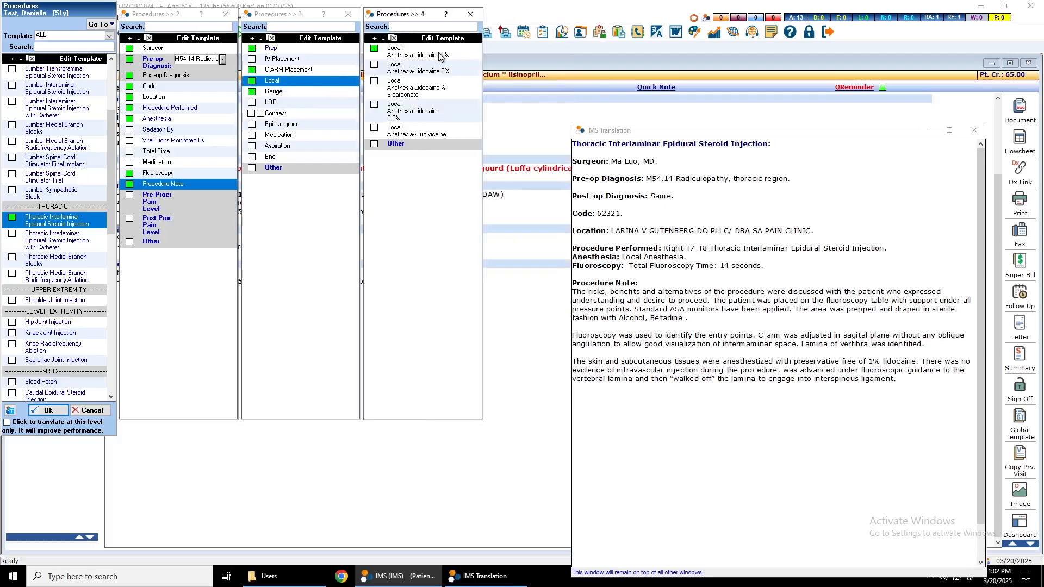
{"action": "left_click", "coordinate": [427, 57]}
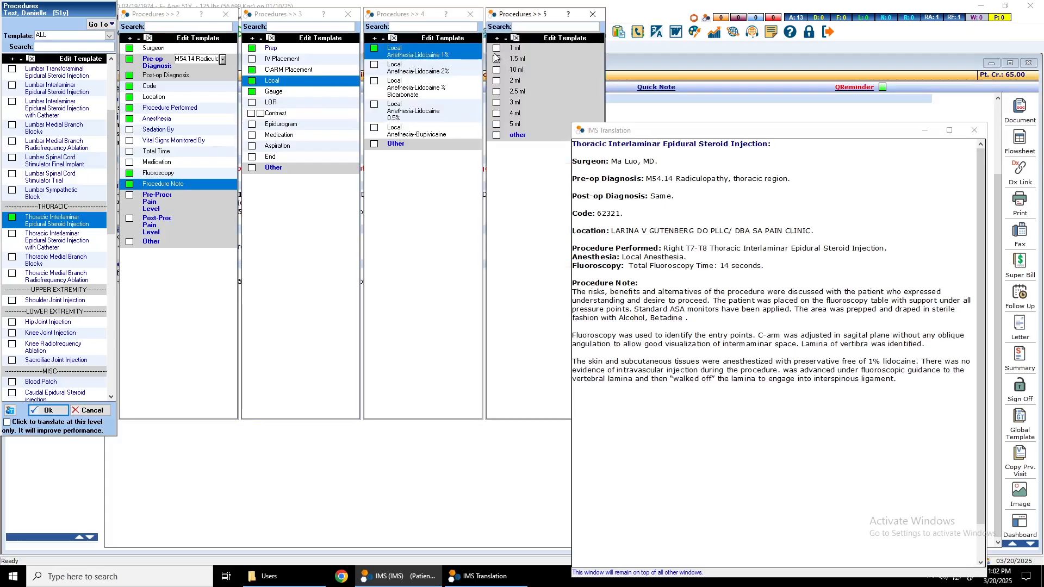
{"action": "left_click", "coordinate": [496, 80]}
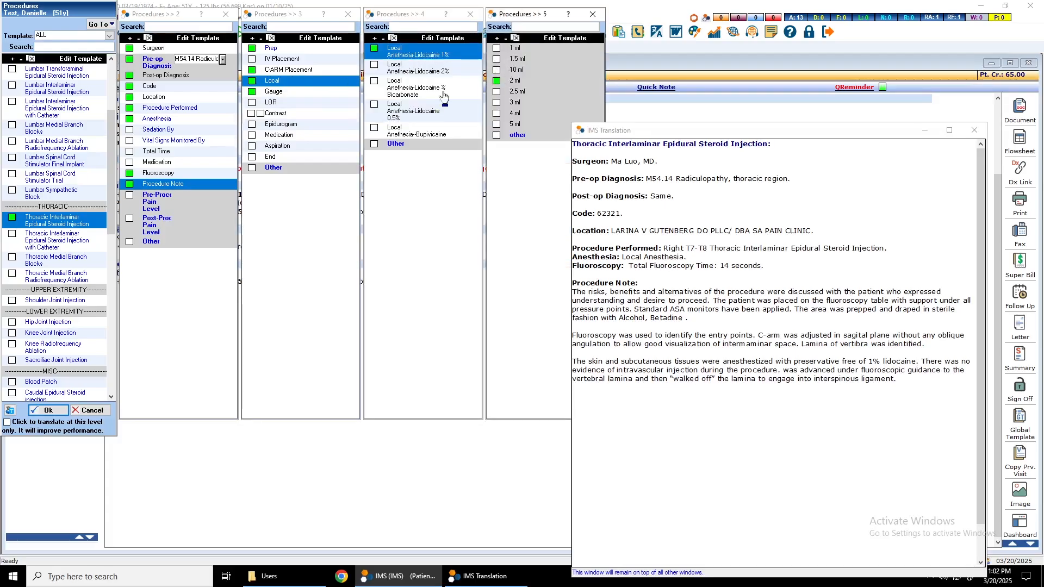
- Specify a 20 Gauge Touhy epidural needle and loss of resistance (LOR) to air in the procedure note
{"action": "left_click", "coordinate": [277, 92]}
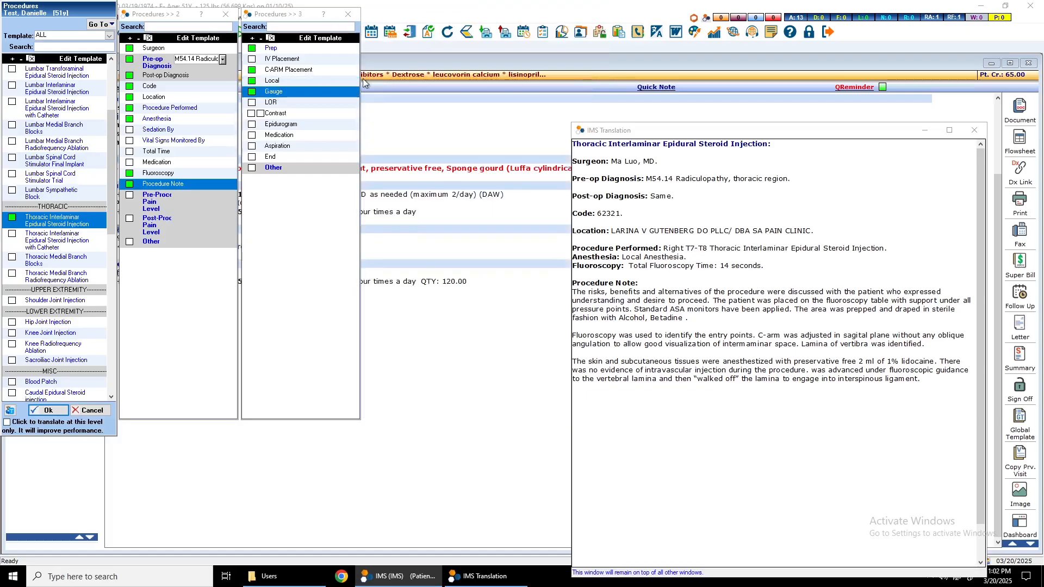
{"action": "left_click", "coordinate": [374, 48]}
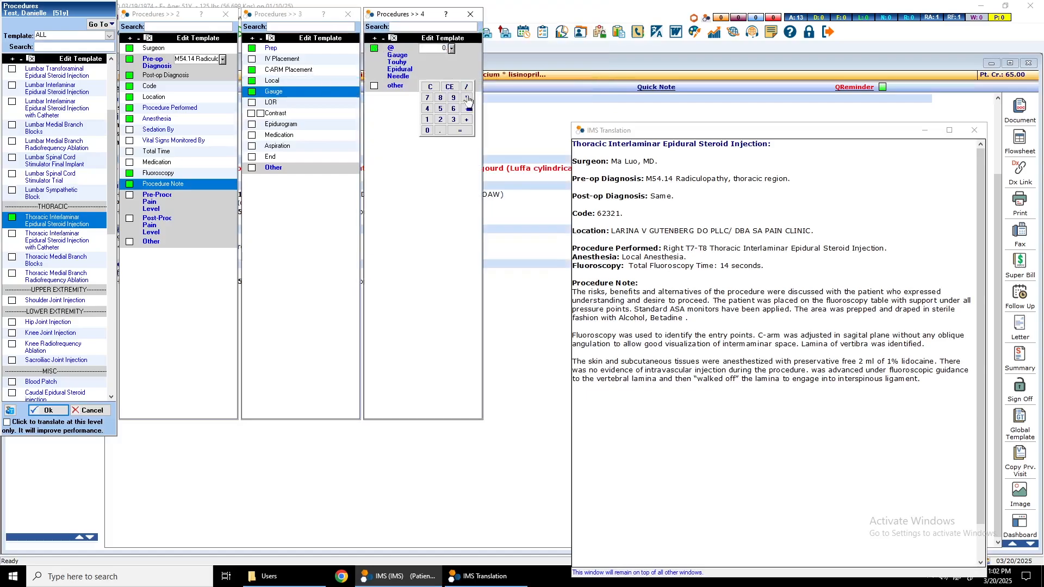
{"action": "left_click", "coordinate": [427, 131]}
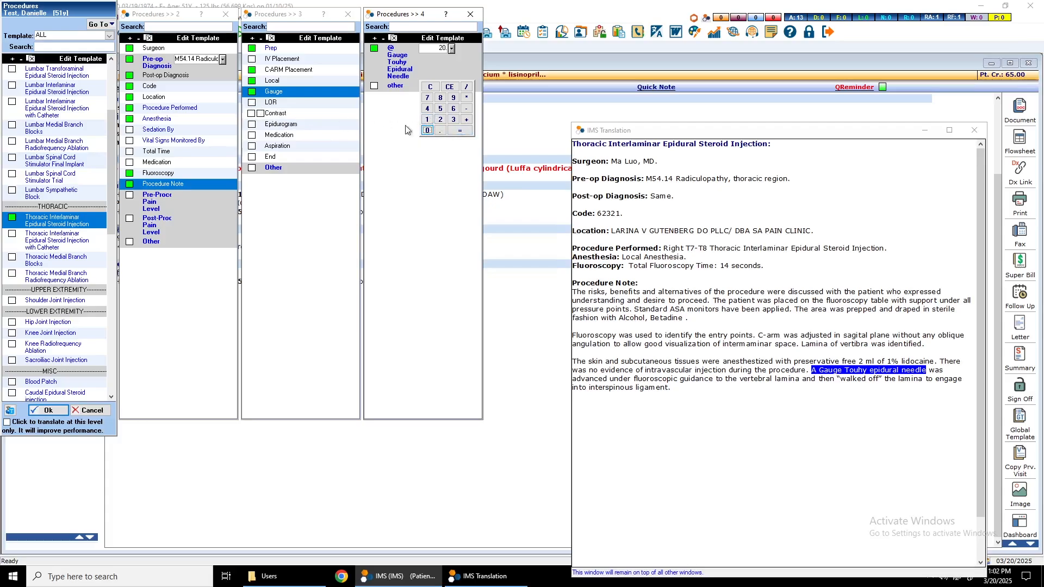
{"action": "left_click", "coordinate": [252, 103]}
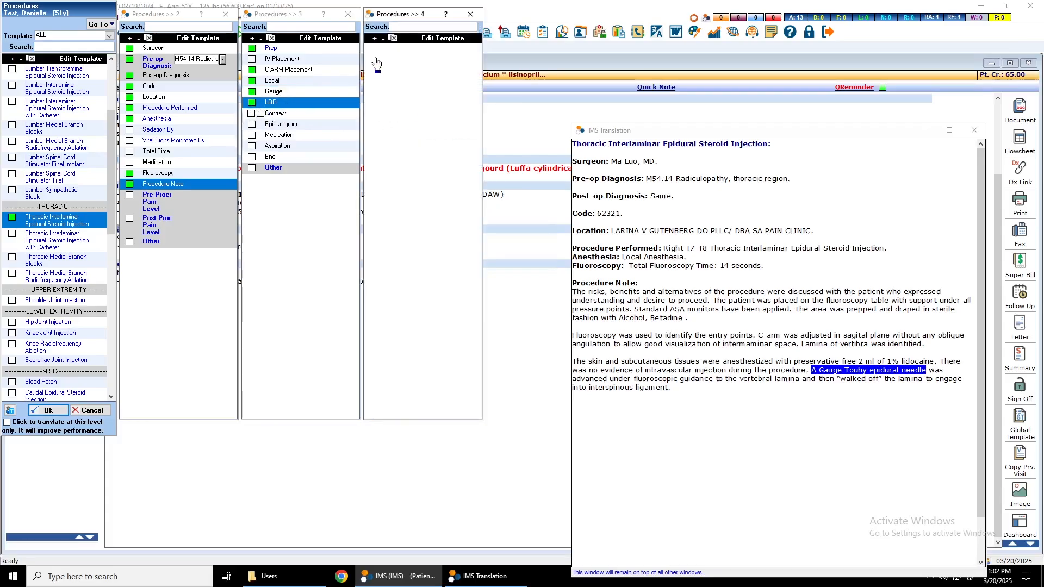
{"action": "left_click", "coordinate": [374, 49]}
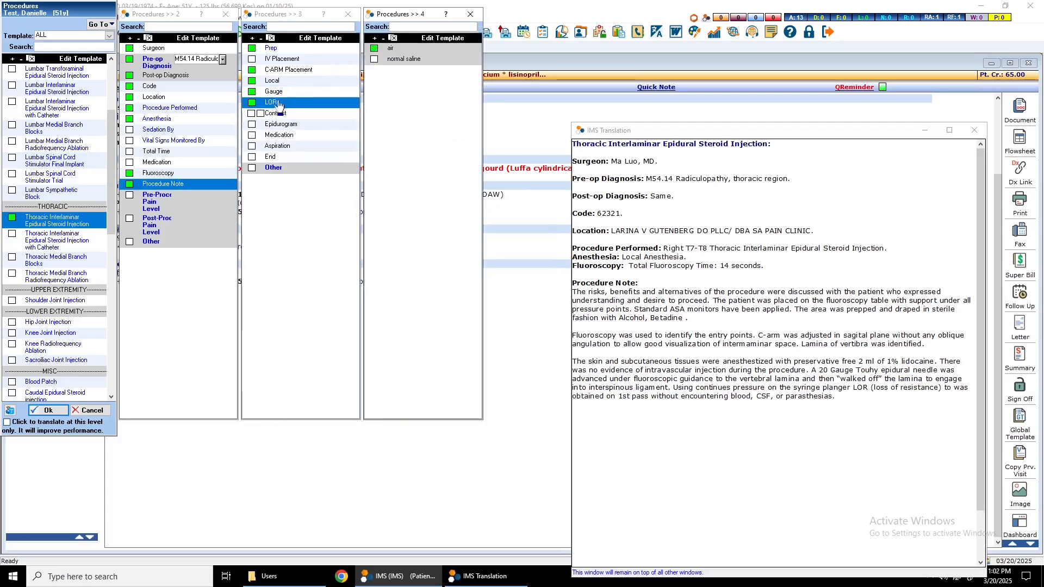
- Document 3ml of Omnipaque contrast and add the Epidurogram text to the procedure note
{"action": "left_click", "coordinate": [251, 114]}
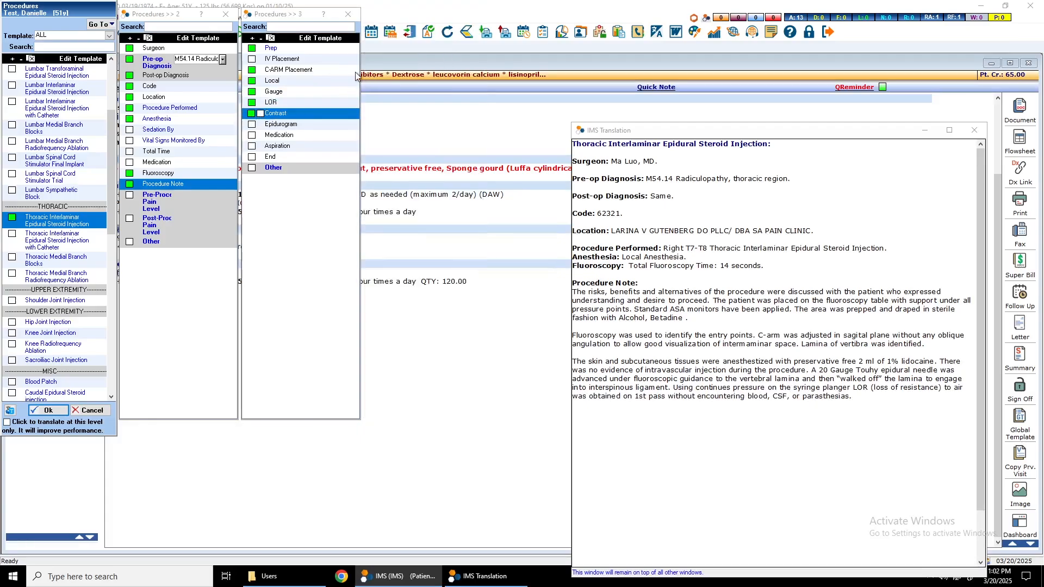
{"action": "left_click", "coordinate": [374, 81]}
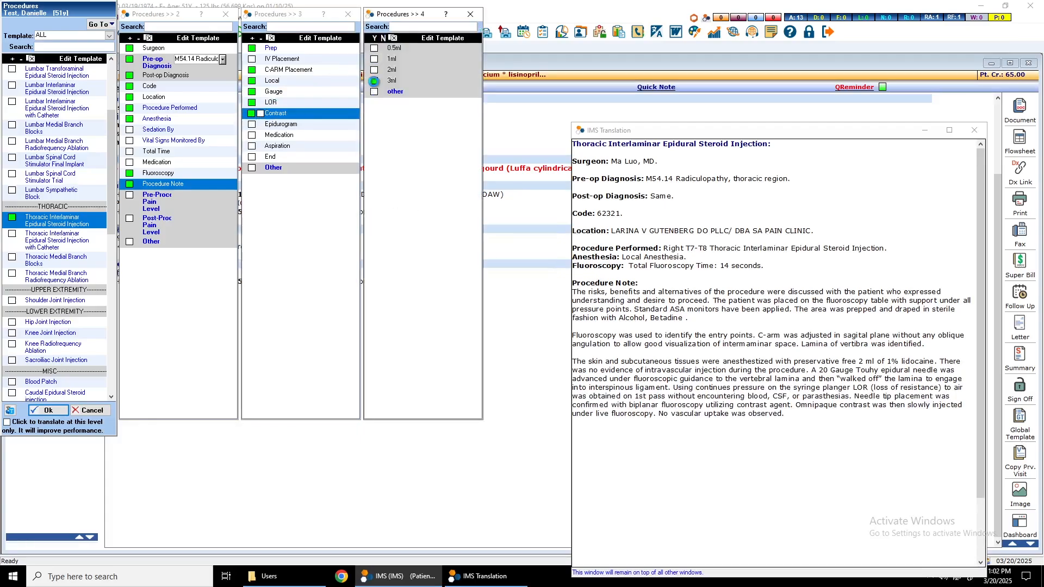
{"action": "left_click", "coordinate": [252, 126]}
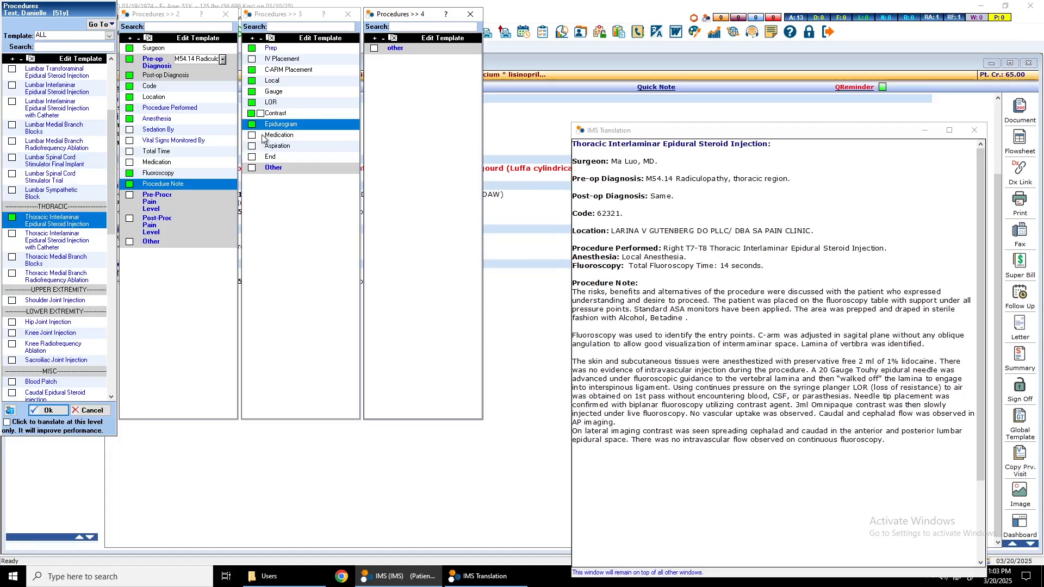
- Document the injected medication as 10mg Dexamethasone with 2ml of 1.0% lidocaine and 1 ml Saline in the procedure note
{"action": "left_click", "coordinate": [253, 137]}
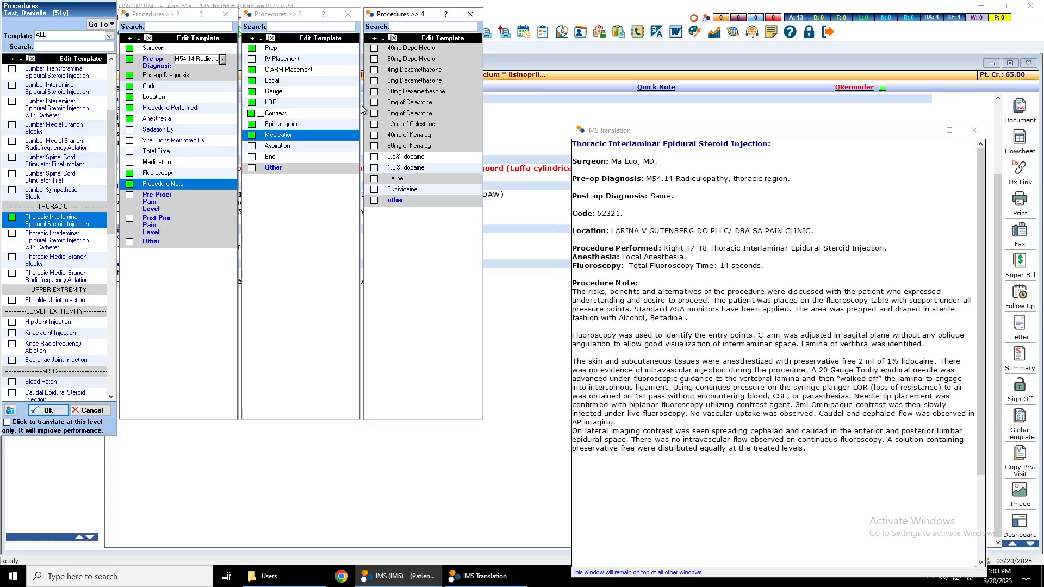
{"action": "left_click", "coordinate": [374, 168]}
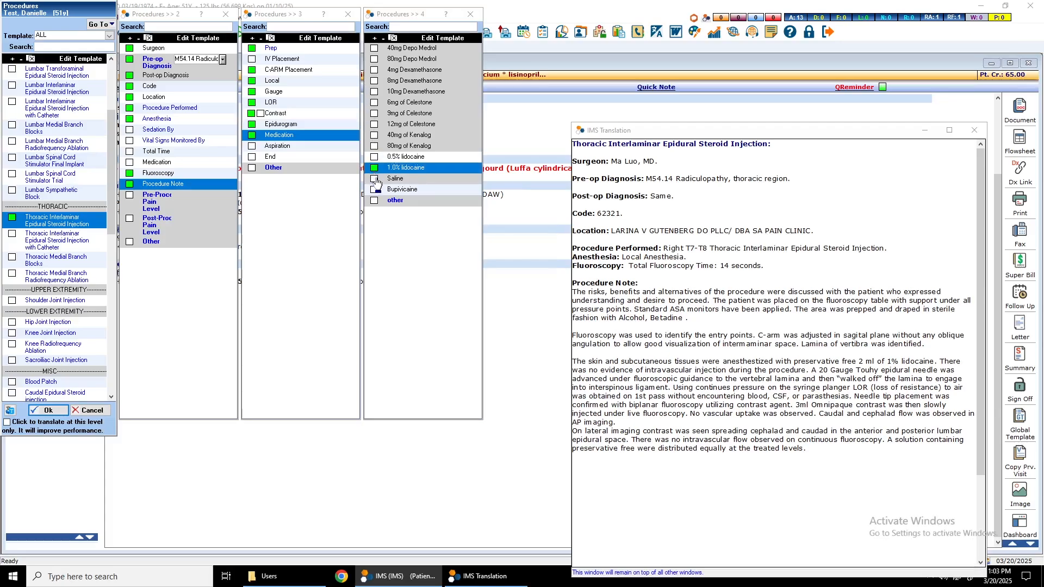
{"action": "left_click", "coordinate": [496, 58]}
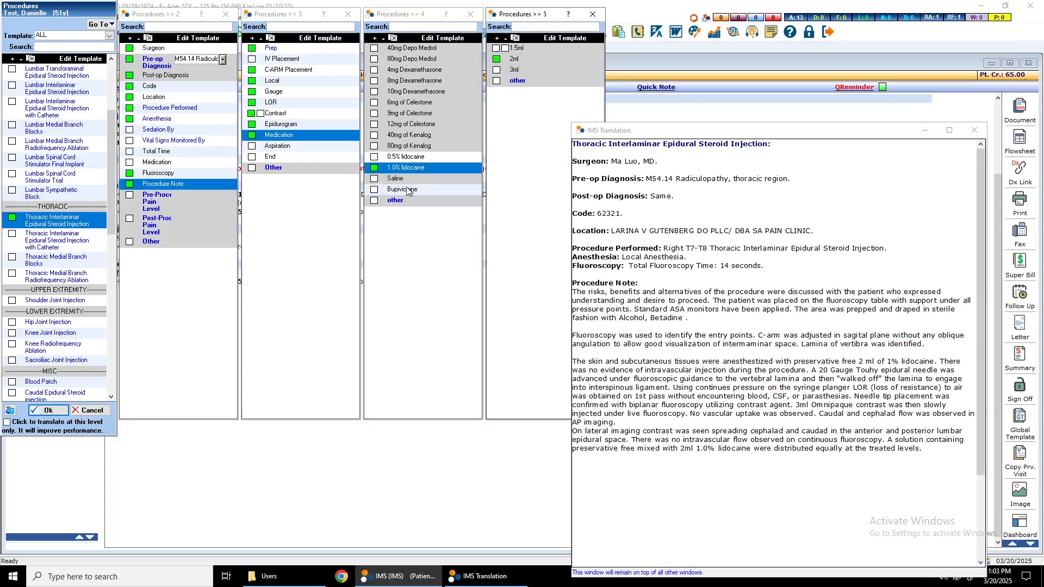
{"action": "left_click", "coordinate": [374, 179]}
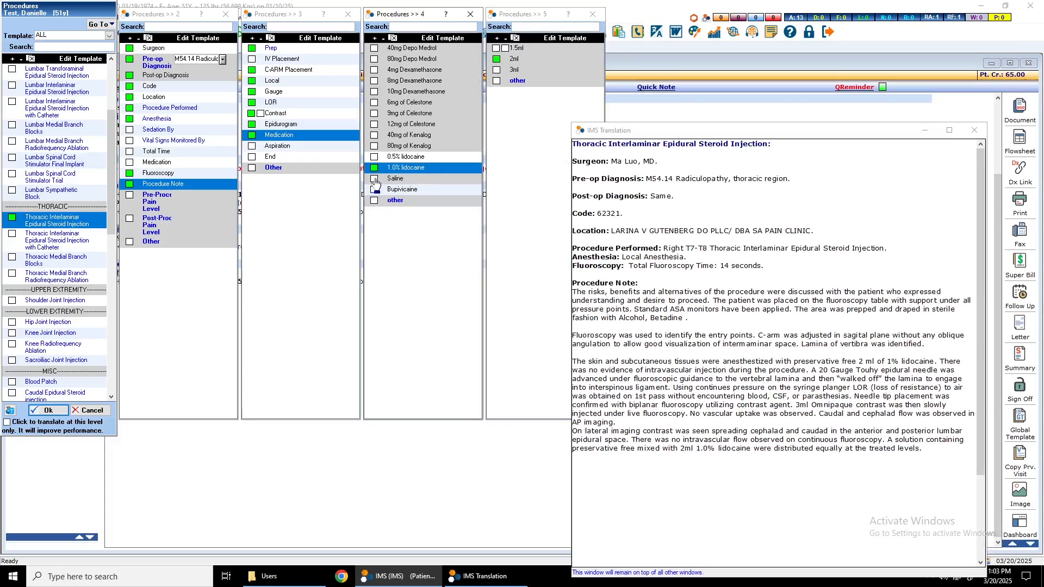
{"action": "left_click", "coordinate": [428, 223]}
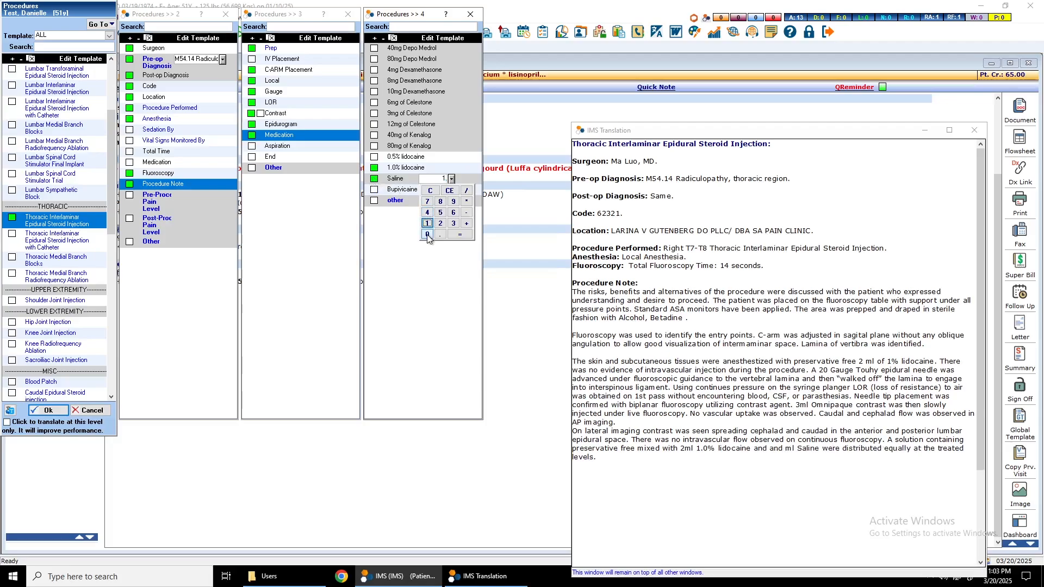
{"action": "left_click", "coordinate": [460, 234]}
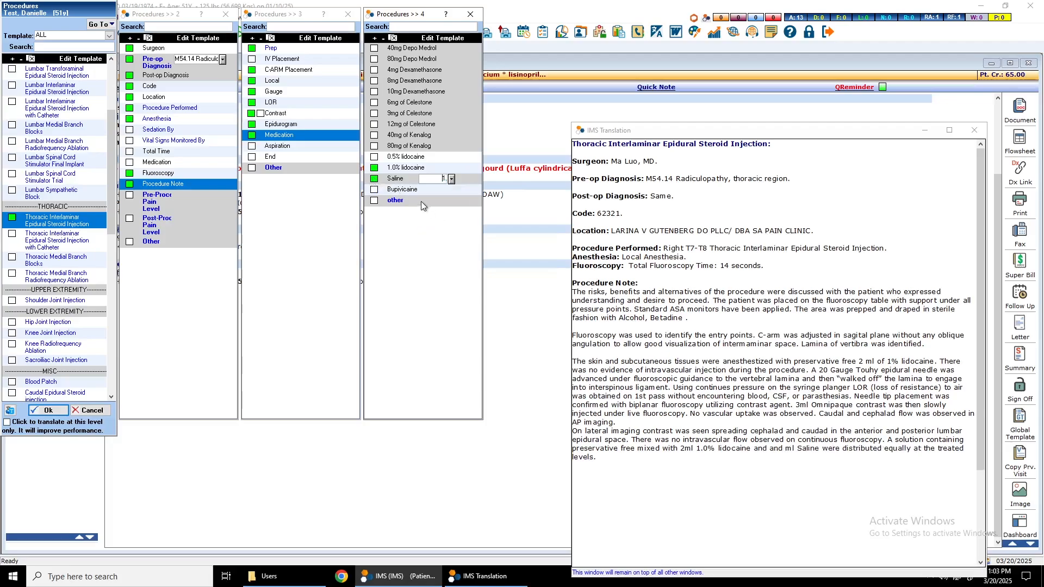
{"action": "left_click", "coordinate": [373, 92]}
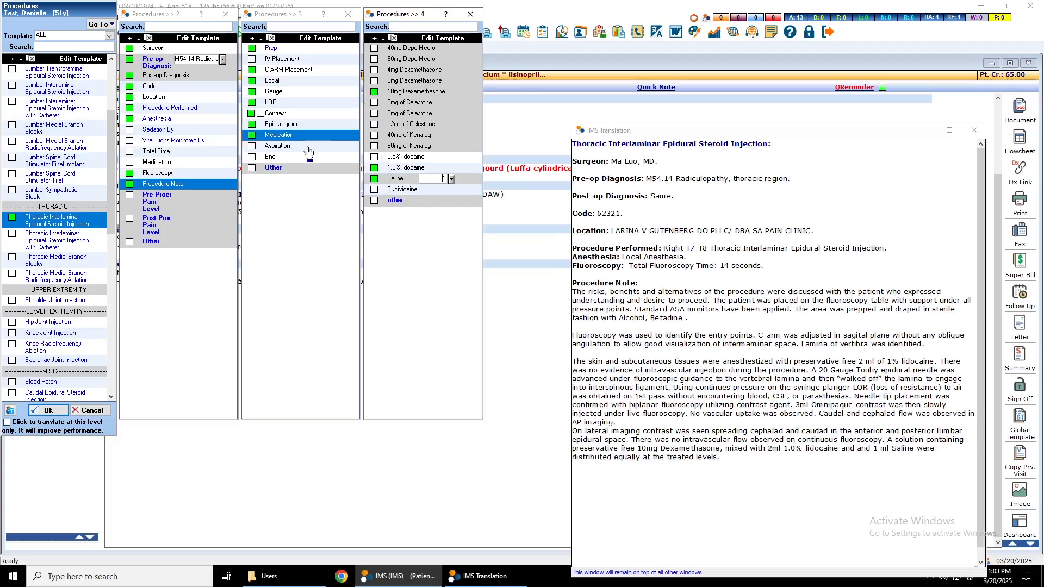
- Document negative aspiration and discharge in care of a family member, and accept the procedure text into the visit note
{"action": "left_click", "coordinate": [252, 147]}
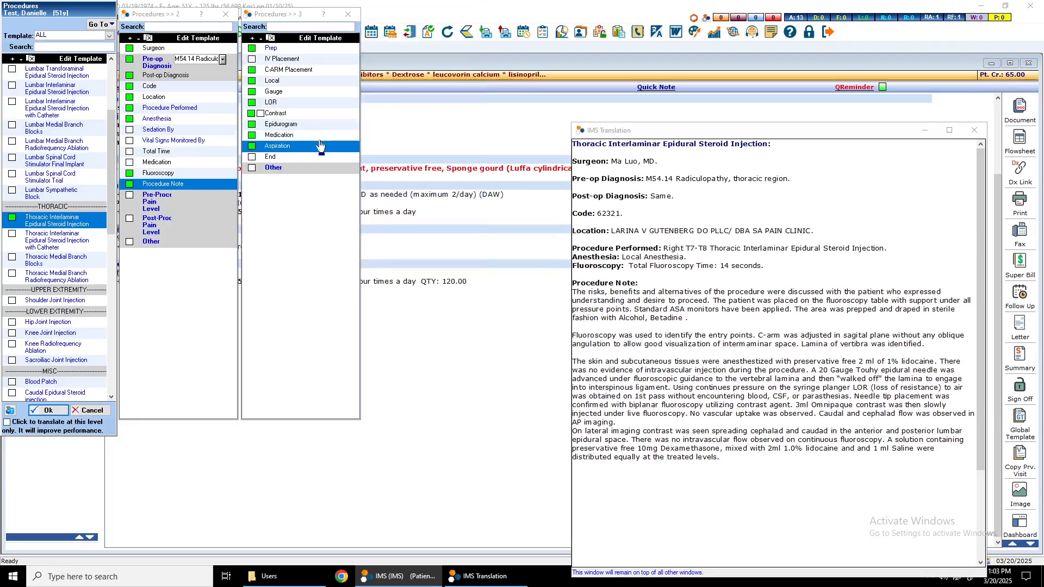
{"action": "left_click", "coordinate": [374, 48]}
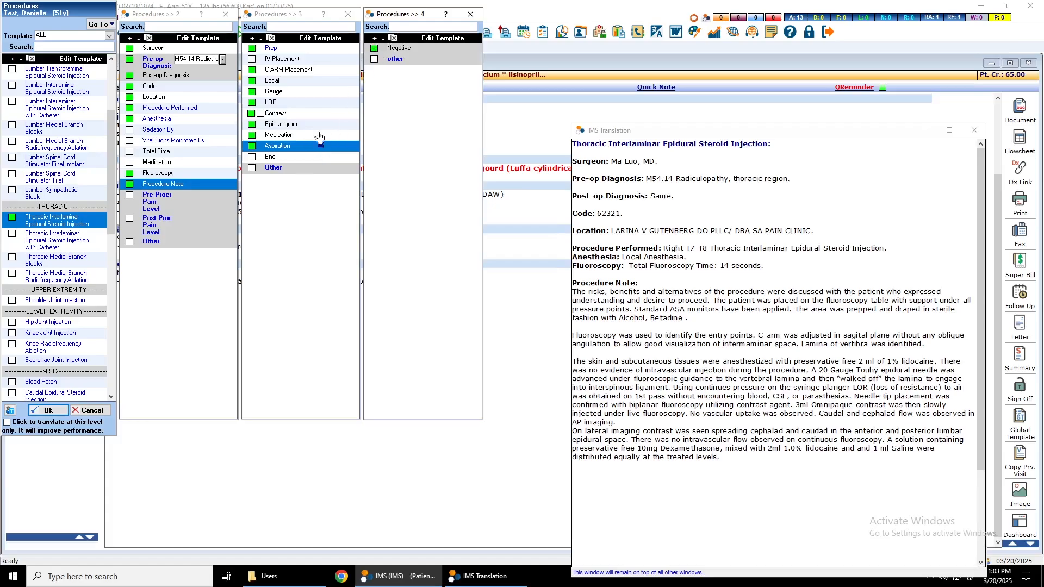
{"action": "left_click", "coordinate": [298, 157]}
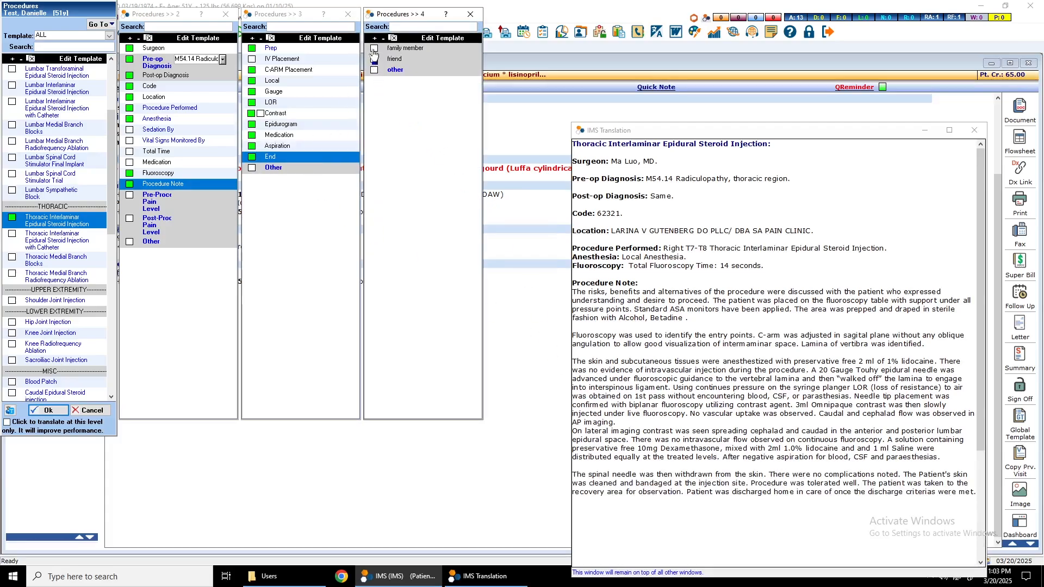
{"action": "left_click", "coordinate": [374, 49]}
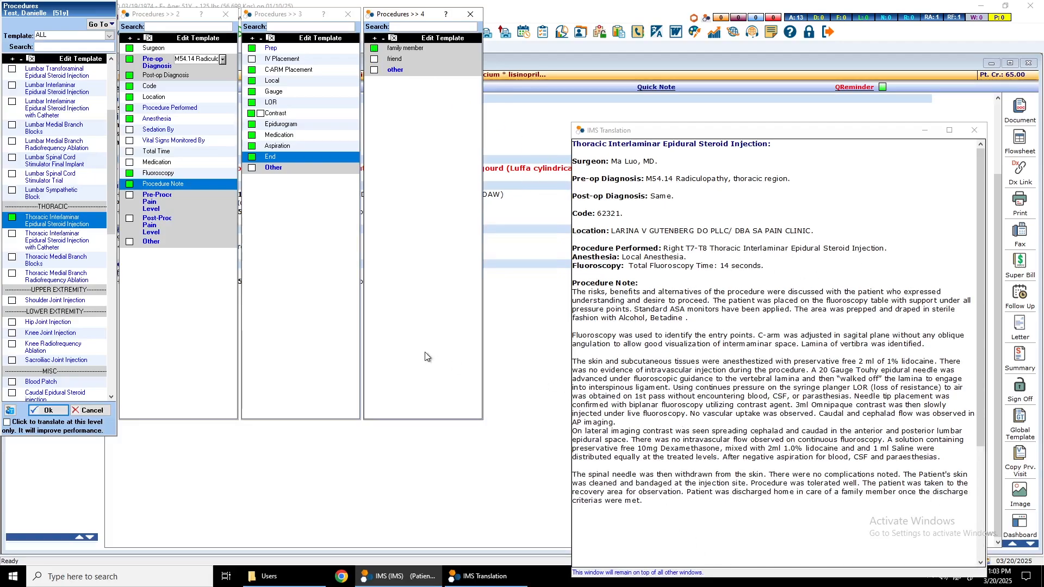
{"action": "left_click", "coordinate": [56, 412]}
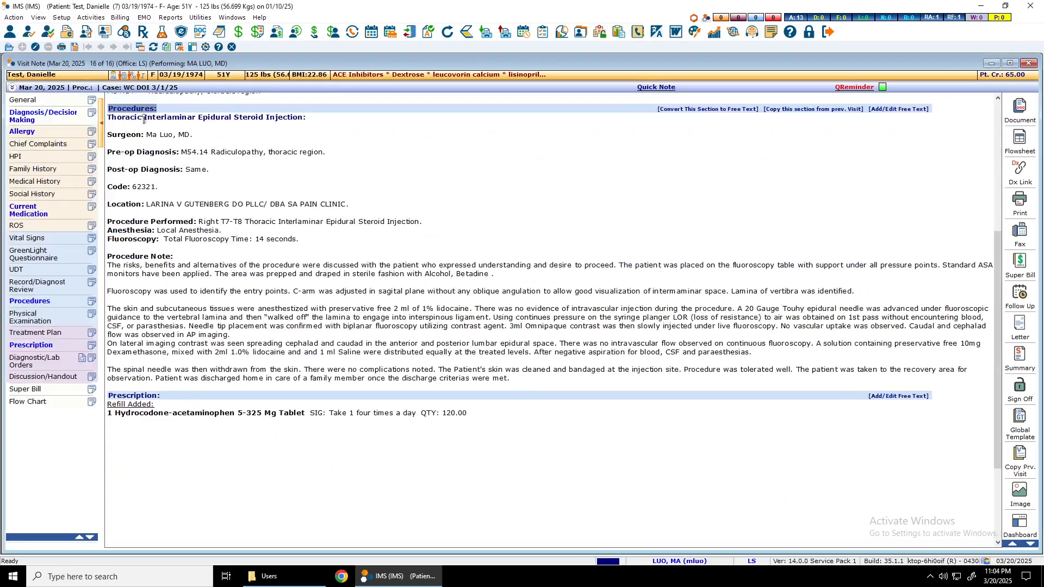
- Review the completed thoracic injection visit note and the charges in its Super Bill
{"action": "scroll", "coordinate": [307, 401], "scroll_direction": "up", "scroll_amount": 9}
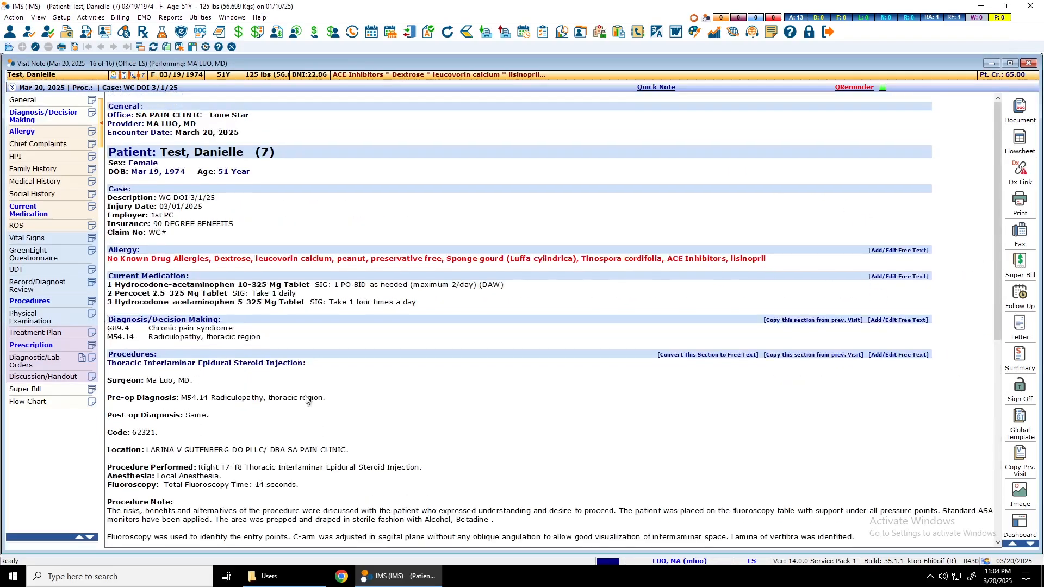
{"action": "scroll", "coordinate": [400, 407], "scroll_direction": "down", "scroll_amount": 10}
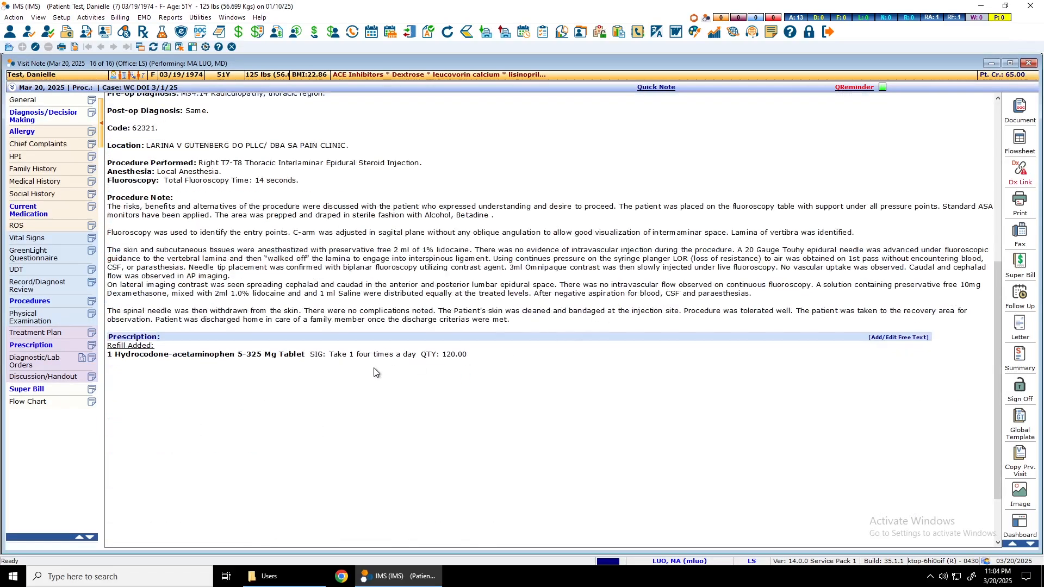
{"action": "scroll", "coordinate": [375, 373], "scroll_direction": "up", "scroll_amount": 3}
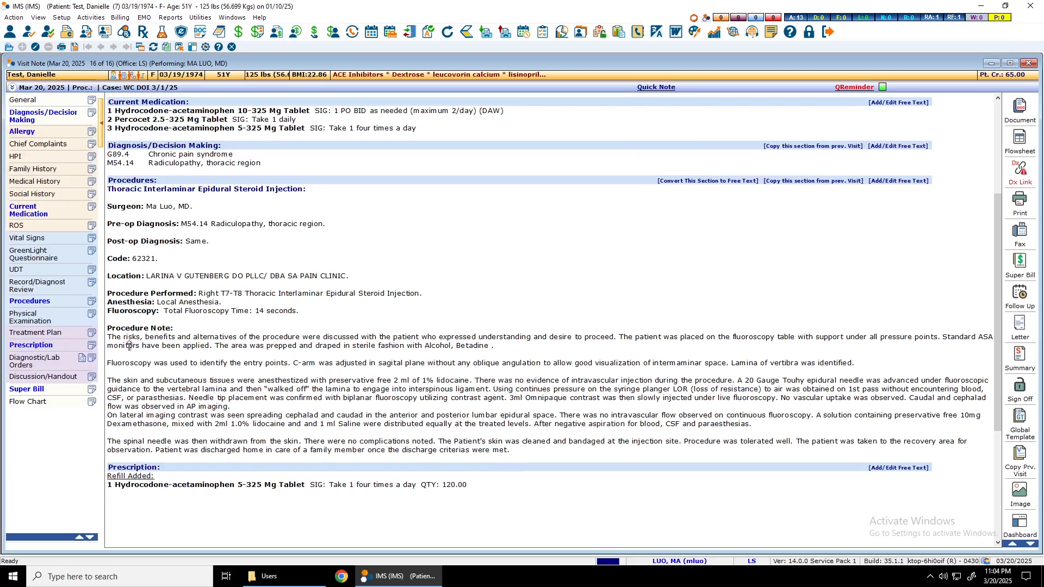
{"action": "left_click", "coordinate": [44, 391]}
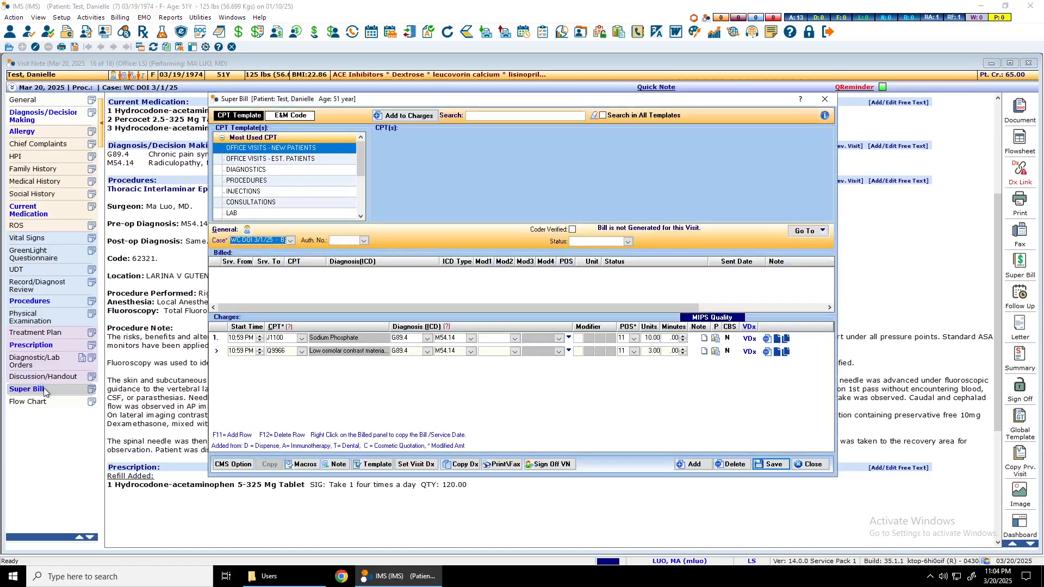
{"action": "left_click", "coordinate": [825, 99]}
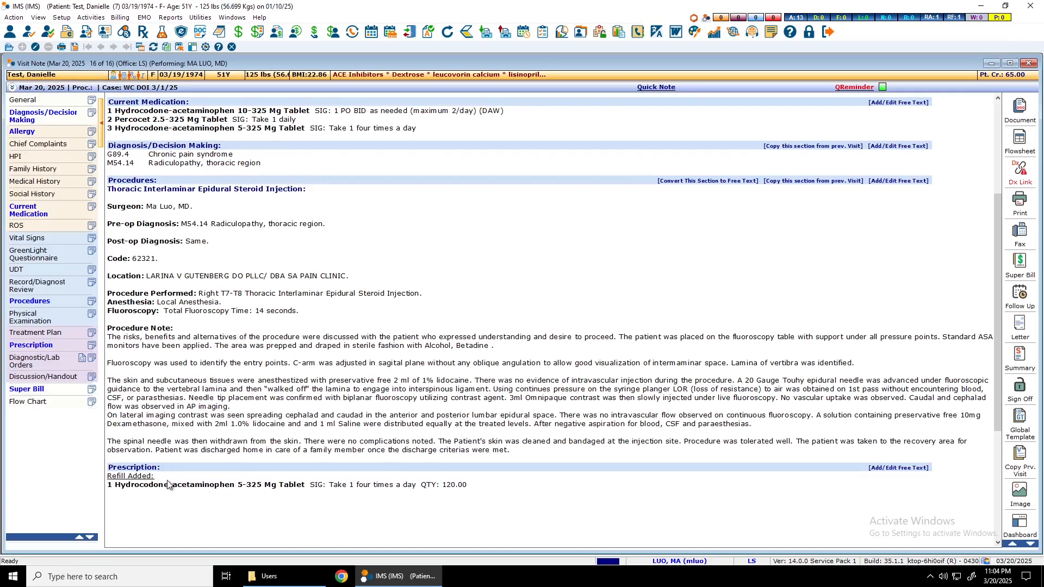
- Reopen the visit's Super Bill and sign off the visit note from it as performing provider with the existing password
{"action": "left_click", "coordinate": [38, 387]}
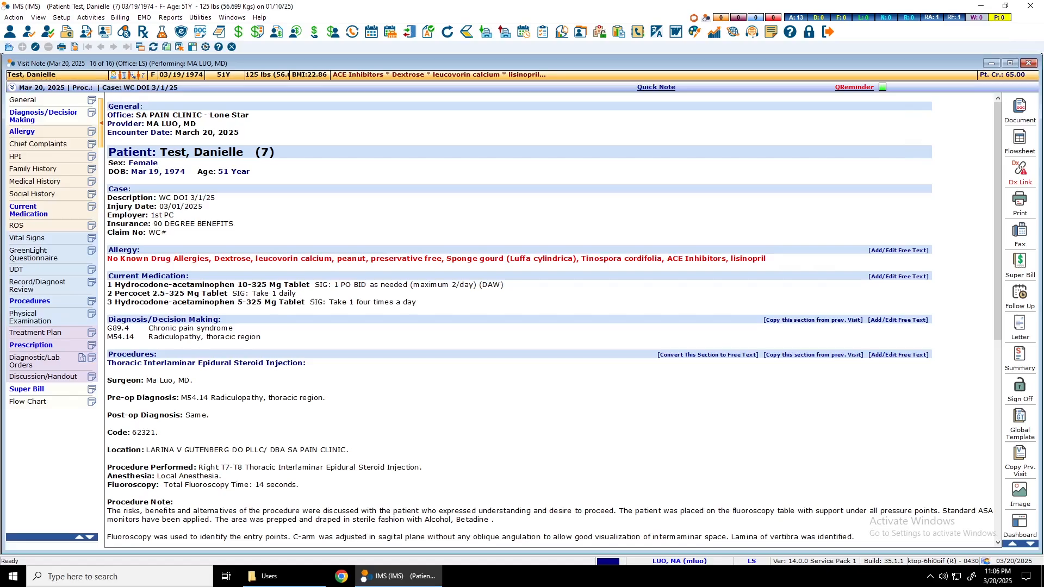
{"action": "left_click", "coordinate": [69, 391]}
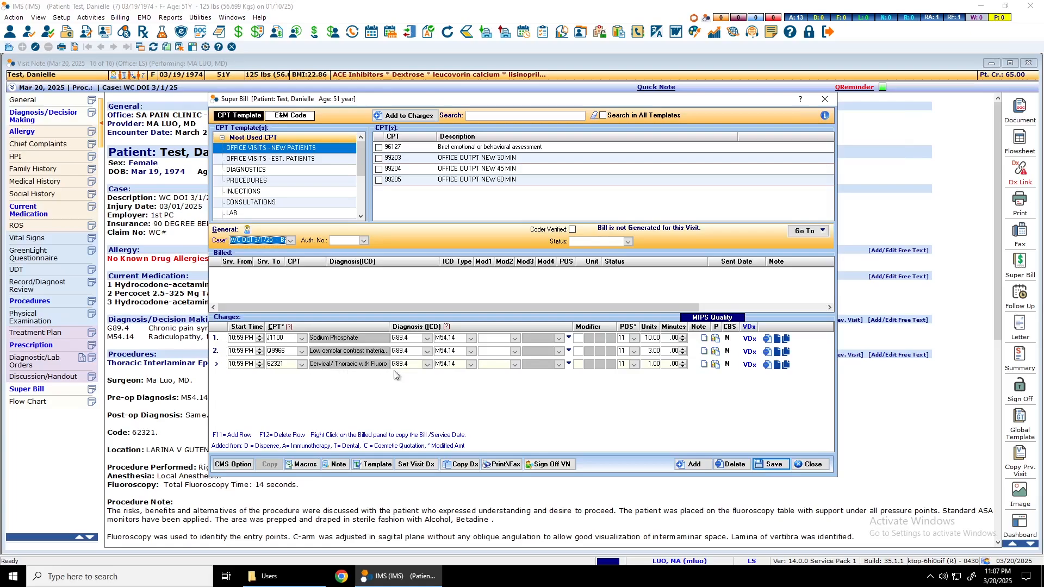
{"action": "left_click", "coordinate": [557, 467]}
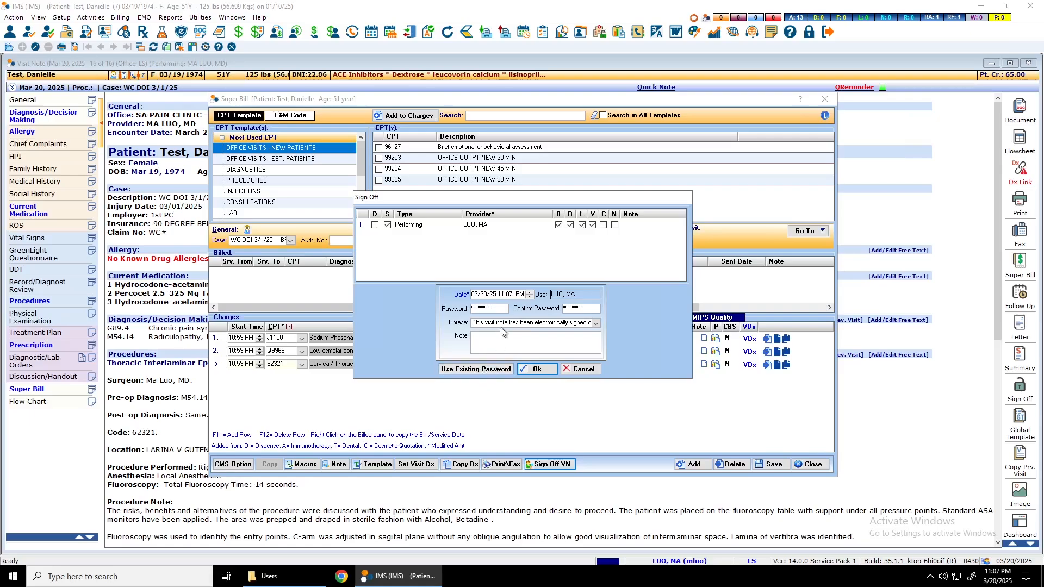
{"action": "left_click", "coordinate": [492, 369]}
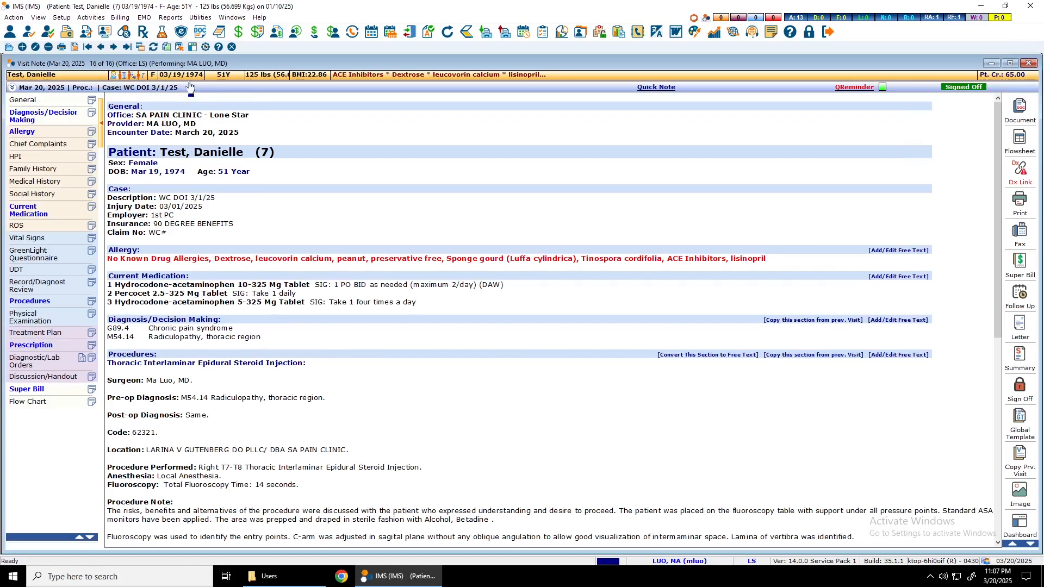
- Allow editing of the signed-off note's General template settings with the signoff password and try setting Office to All
{"action": "left_click", "coordinate": [75, 48]}
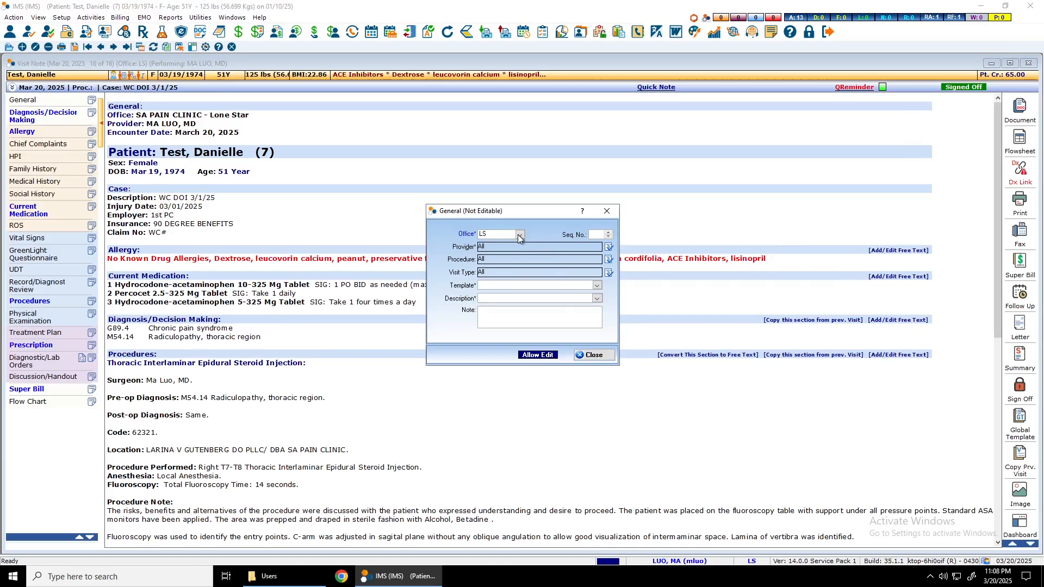
{"action": "left_click", "coordinate": [530, 354]}
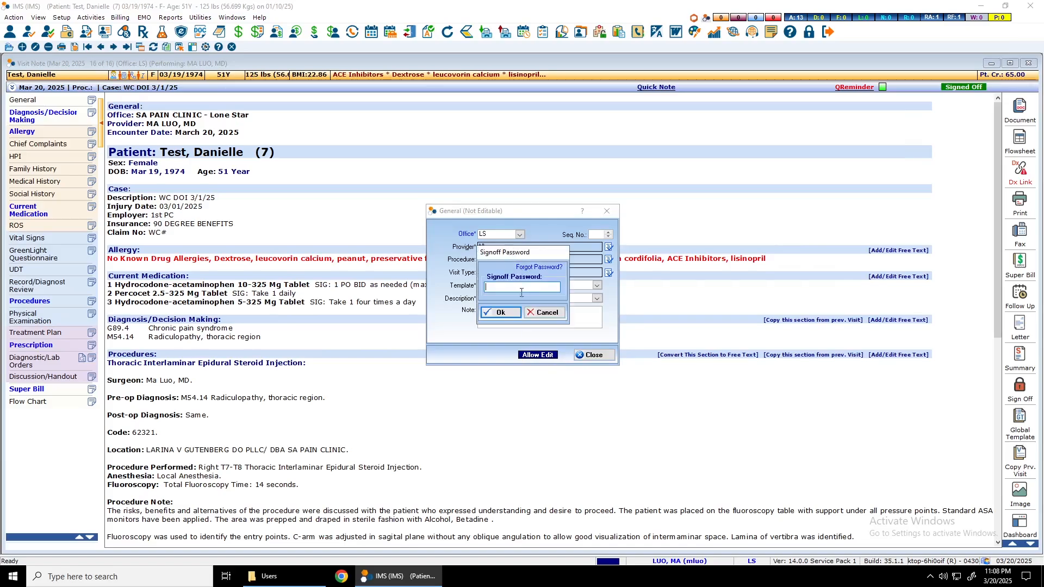
{"action": "type", "text": "**********"}
{"action": "key", "text": "Return"}
{"action": "left_click", "coordinate": [520, 234]}
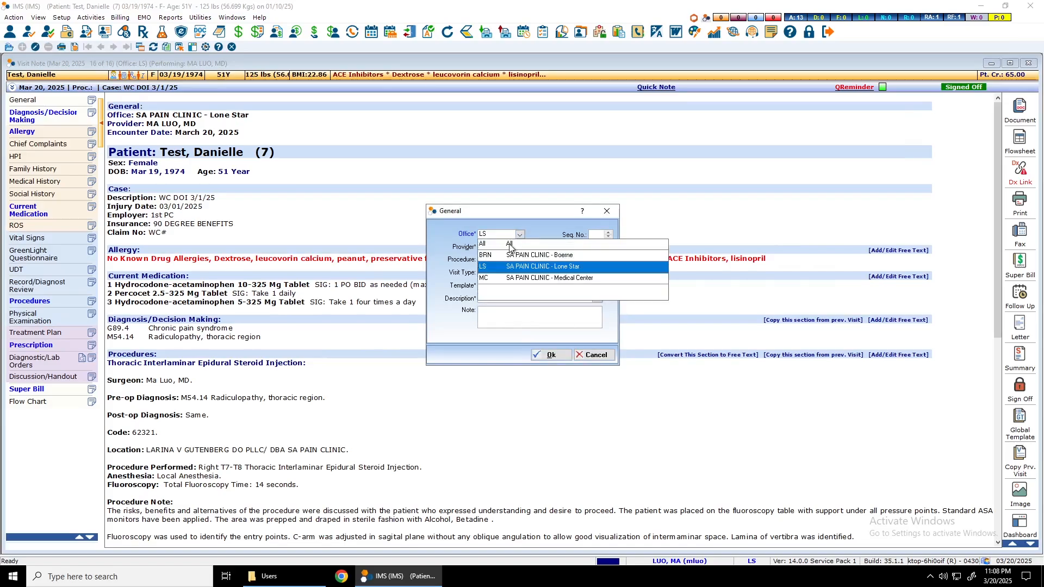
{"action": "left_click", "coordinate": [509, 245]}
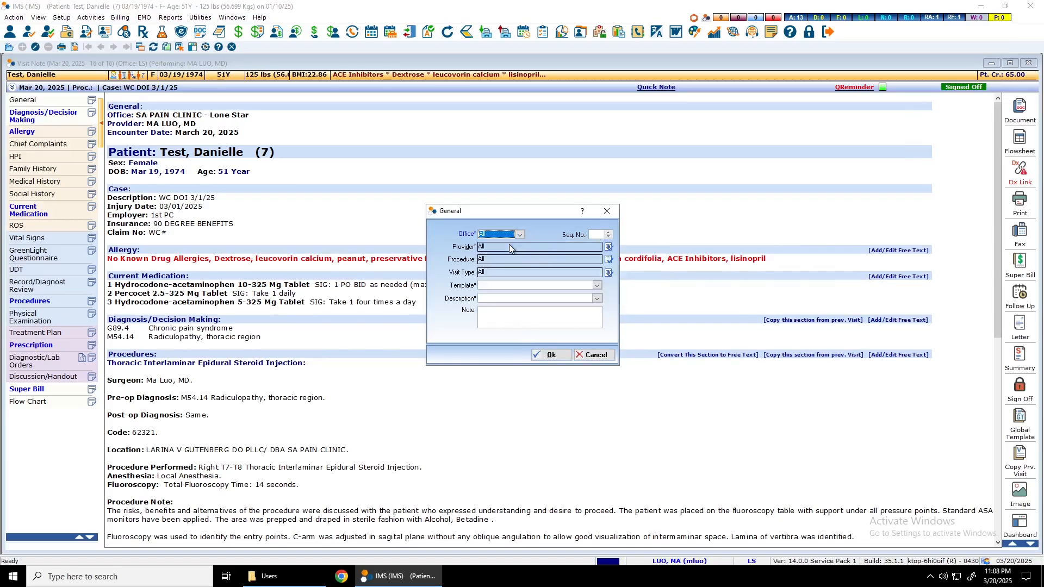
{"action": "left_click", "coordinate": [595, 356]}
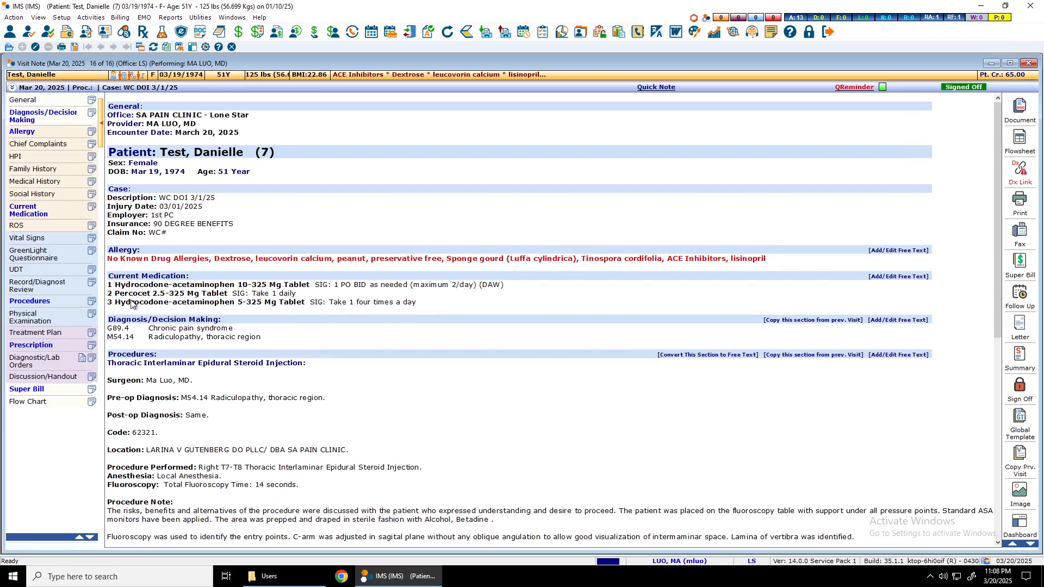
- Check the electronic sign-off line of the visit note and browse the Visit Note screens in the Setup Center
{"action": "scroll", "coordinate": [133, 307], "scroll_direction": "down", "scroll_amount": 5}
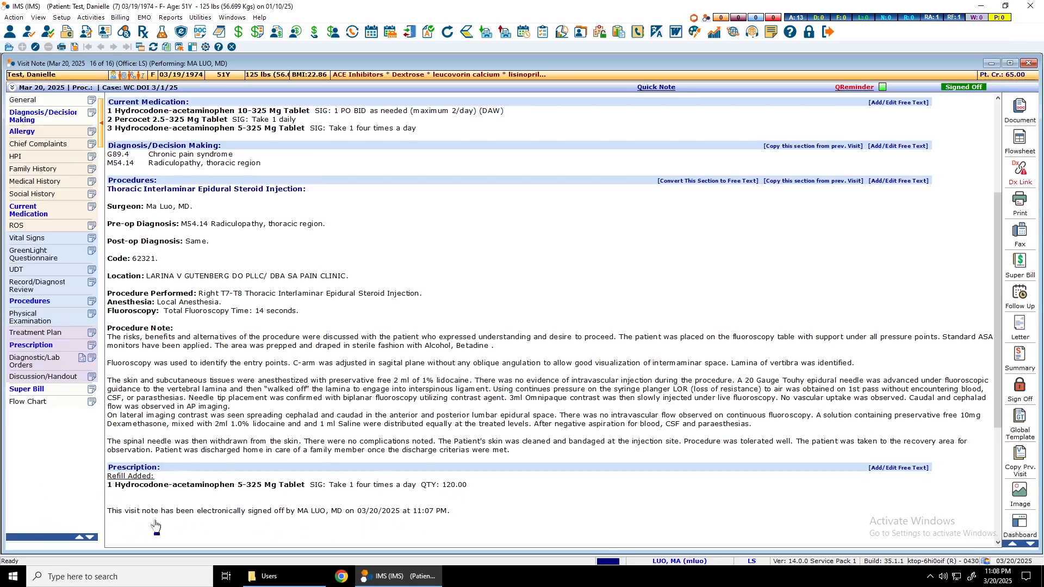
{"action": "scroll", "coordinate": [247, 394], "scroll_direction": "up", "scroll_amount": 5}
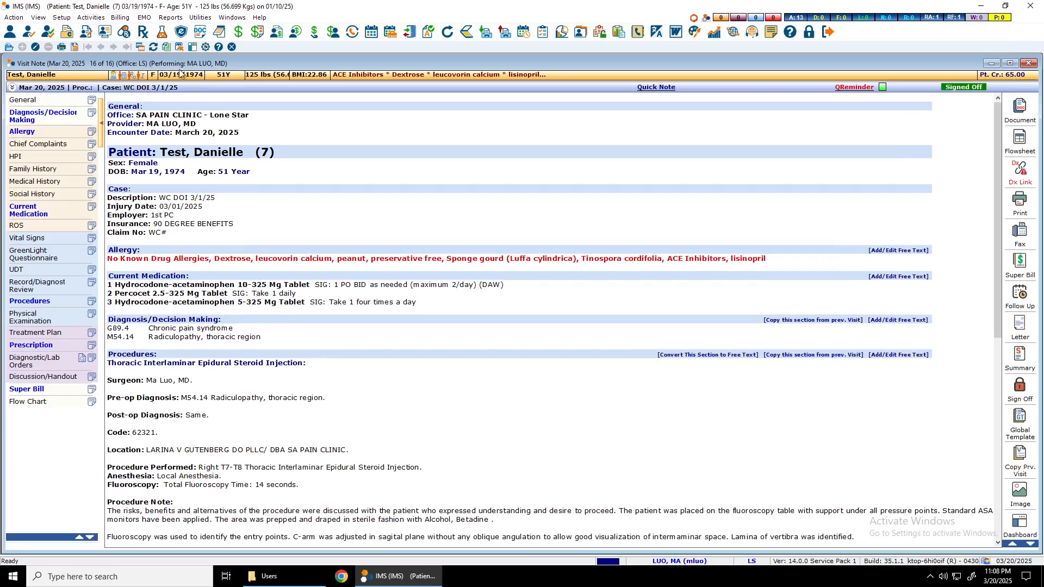
{"action": "left_click", "coordinate": [64, 22]}
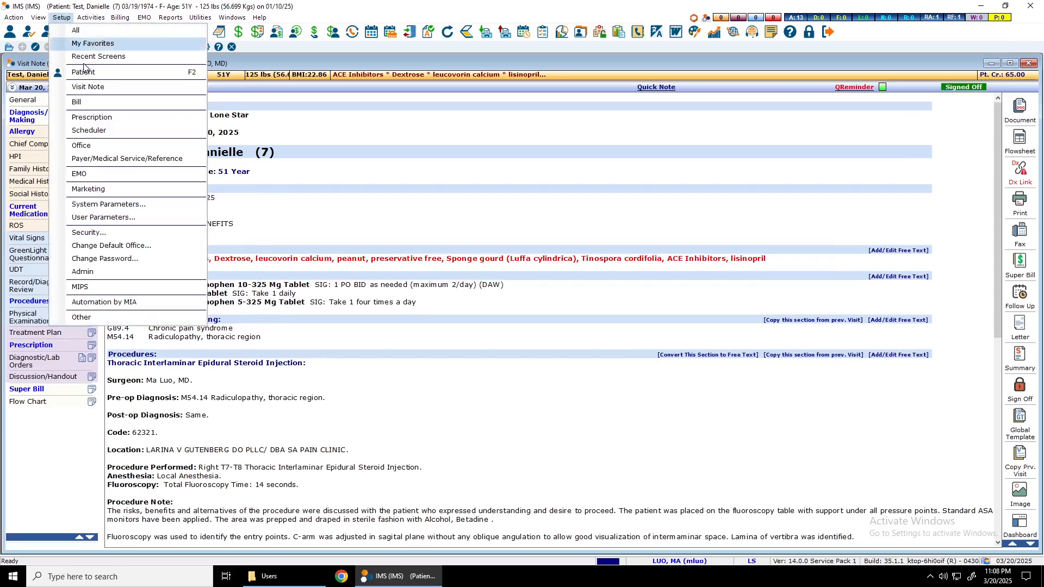
{"action": "left_click", "coordinate": [71, 88]}
{"action": "left_click_drag", "start_coordinate": [149, 165], "coordinate": [149, 312]}
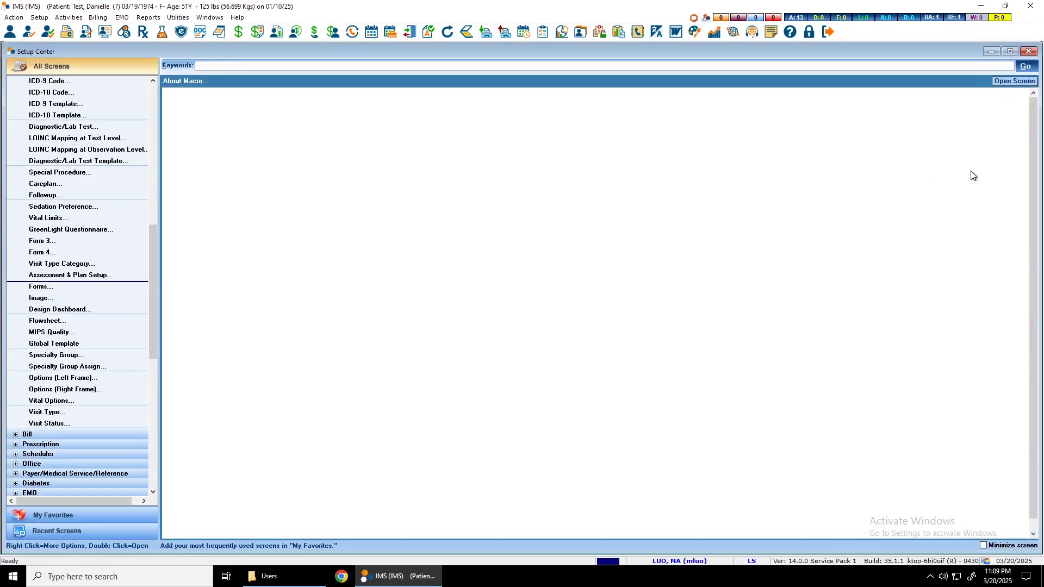
{"action": "left_click", "coordinate": [1028, 51]}
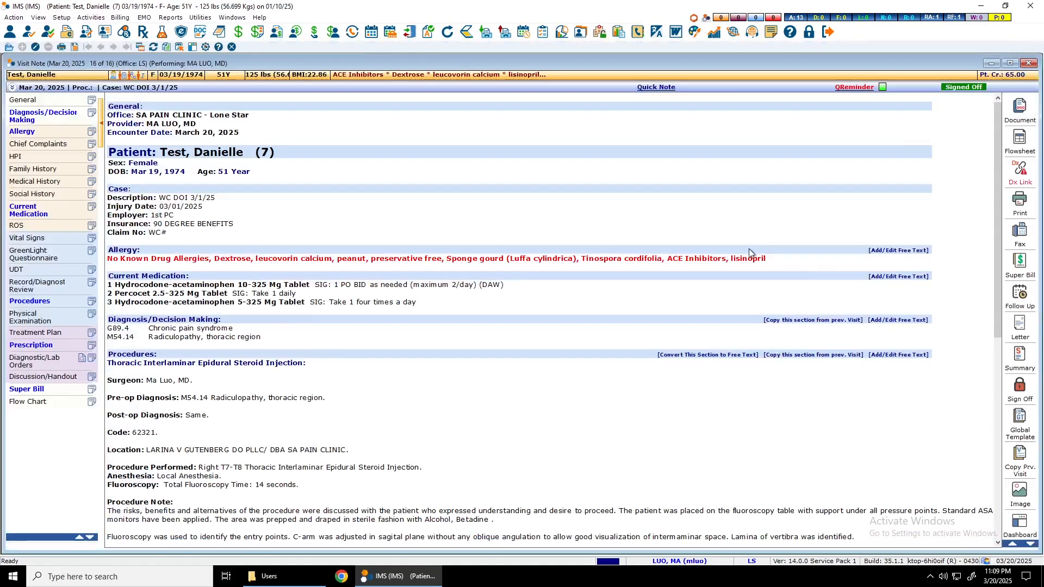